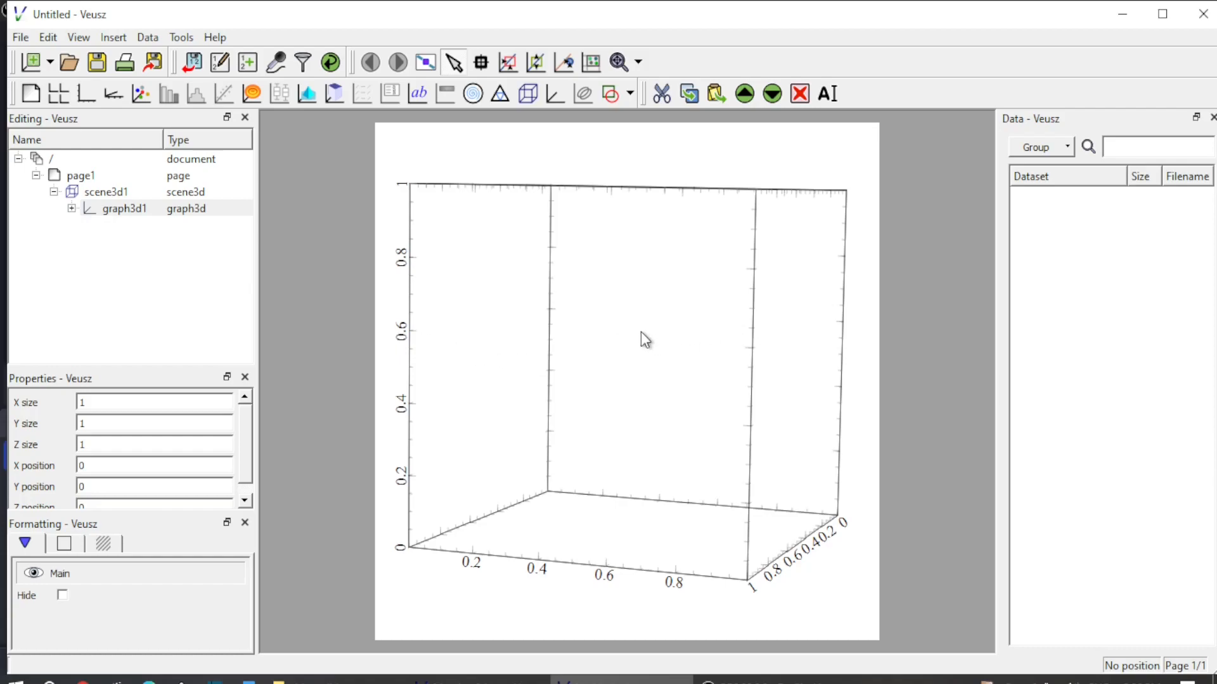
Import the CSV data from tab1.csv in the Video15_meging 3d plots folder, using the $FILENAME prefix for the datasets
{"action": "left_click", "coordinate": [149, 38]}
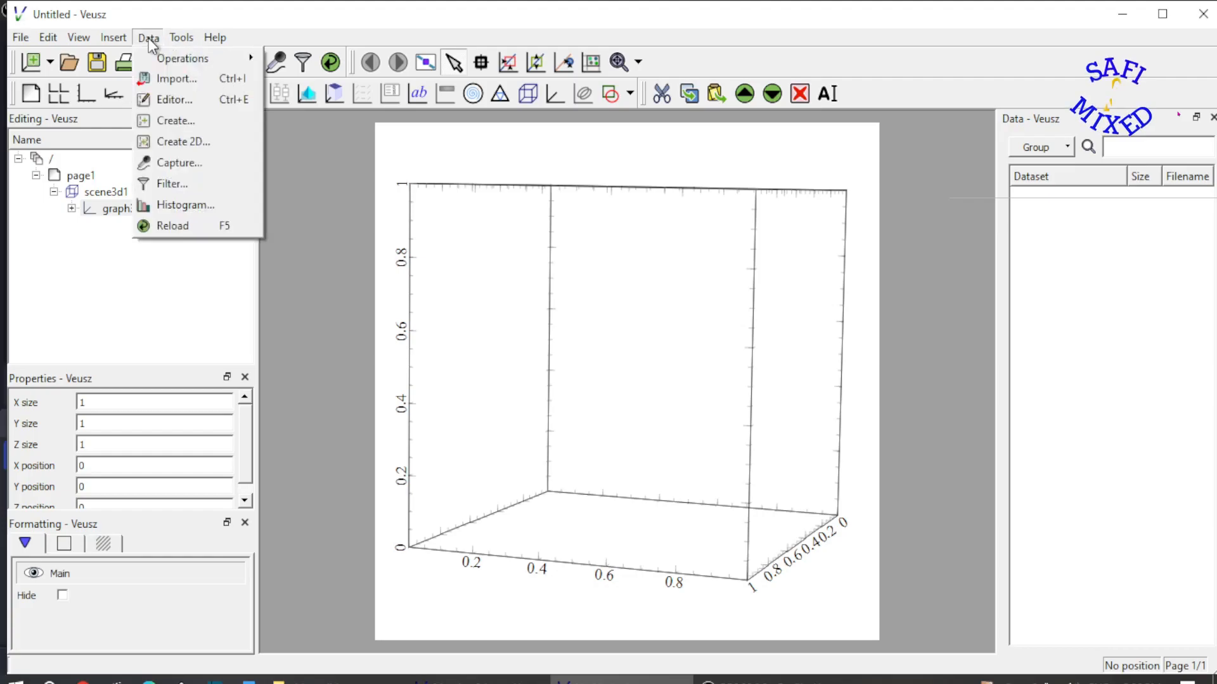
{"action": "left_click", "coordinate": [177, 81]}
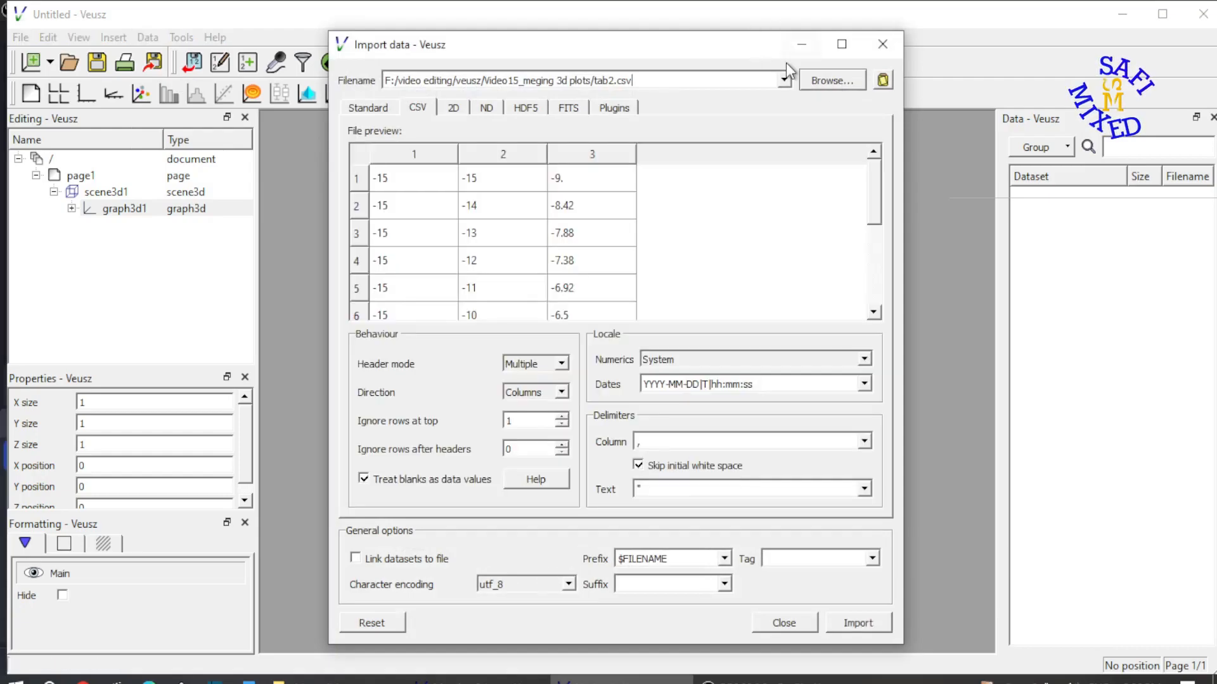
{"action": "left_click", "coordinate": [827, 81]}
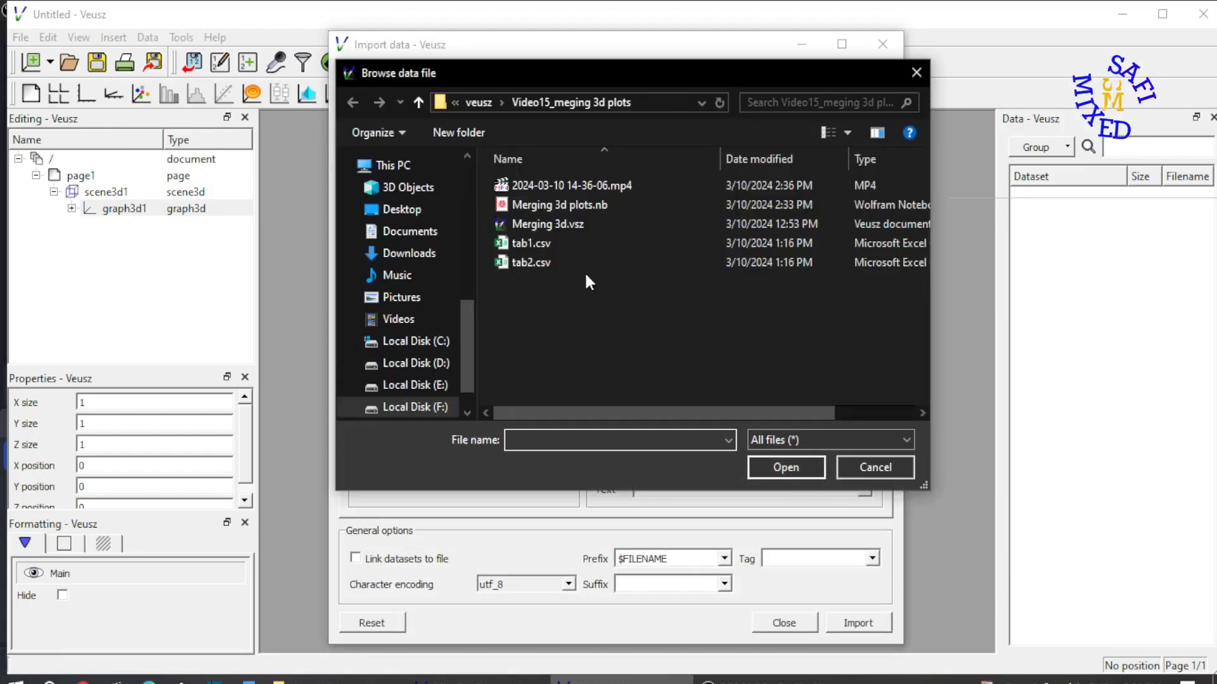
{"action": "double_click", "coordinate": [561, 243]}
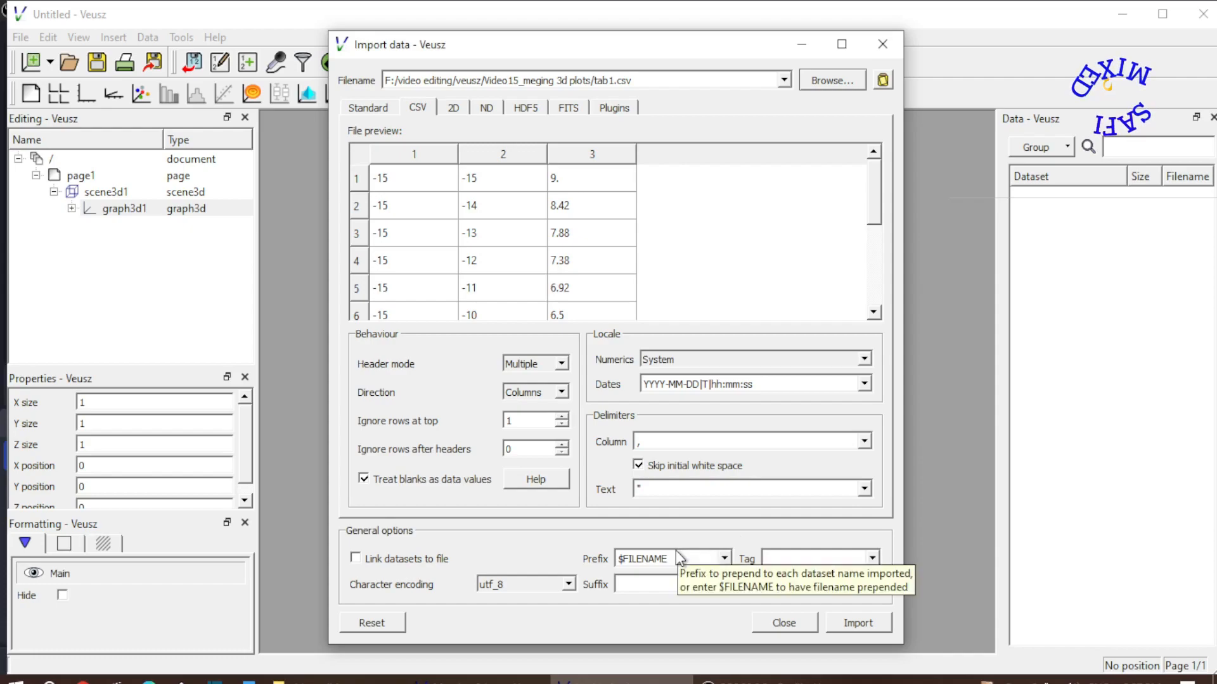
{"action": "left_click", "coordinate": [852, 623]}
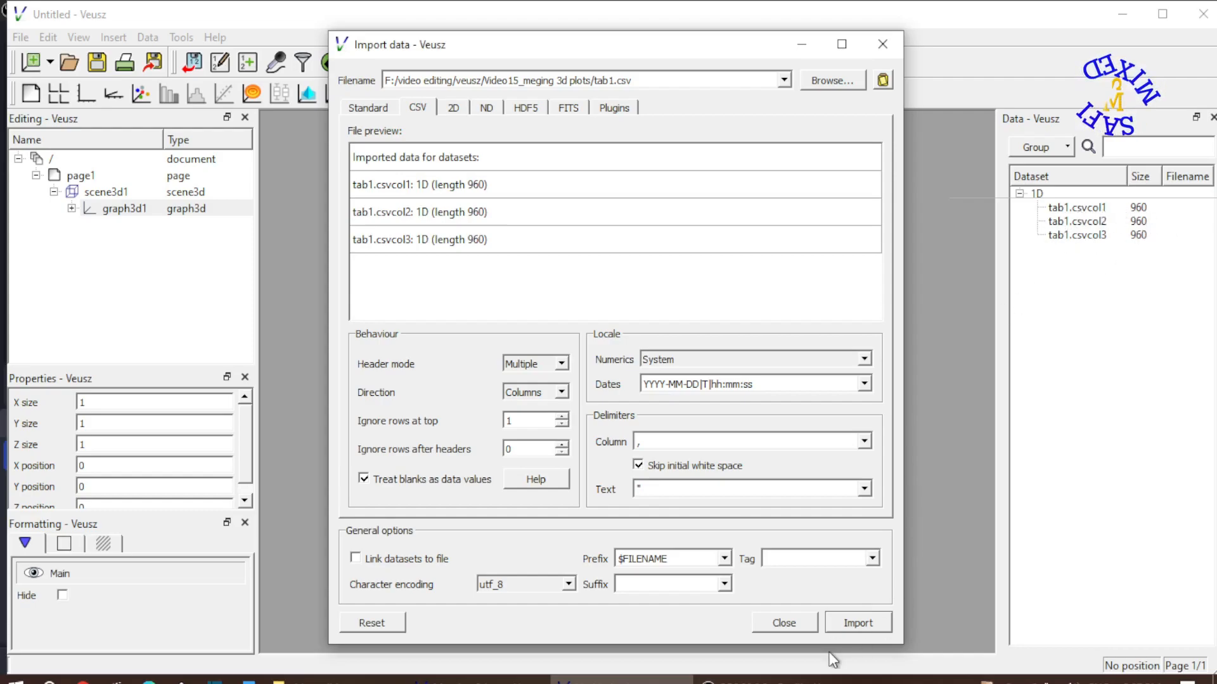
{"action": "left_click", "coordinate": [793, 622]}
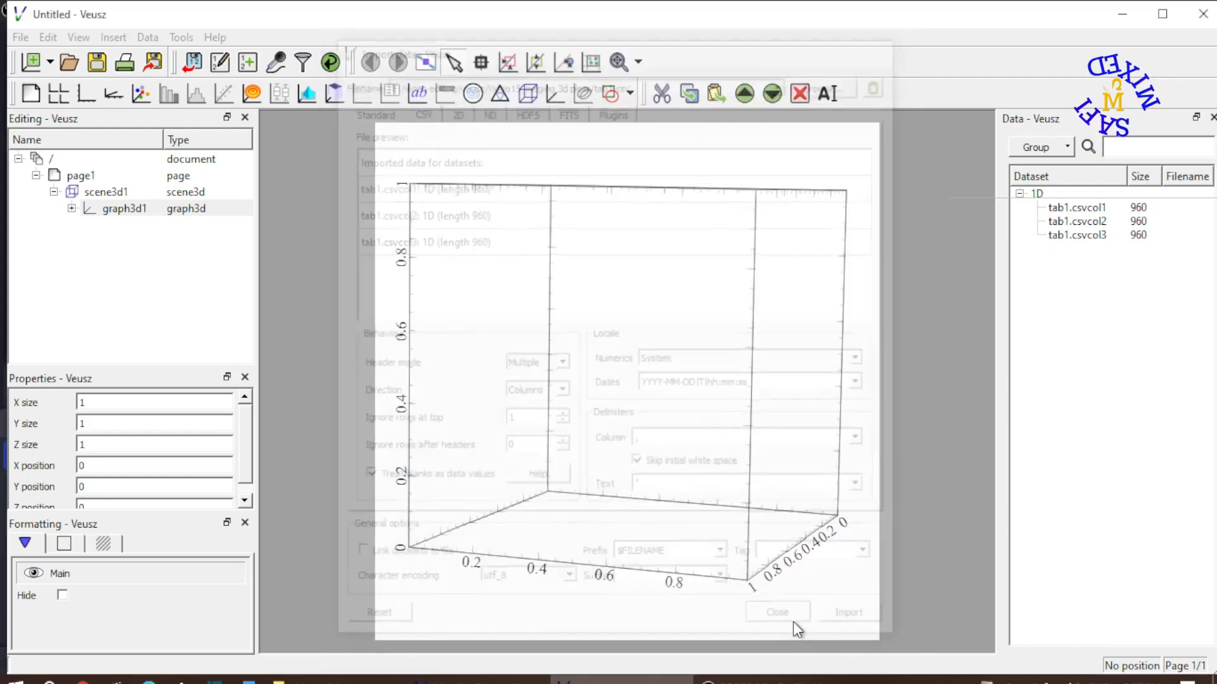
Start a new 2D dataset based on x, y and z values and name it "2d data1"
{"action": "left_click", "coordinate": [144, 40]}
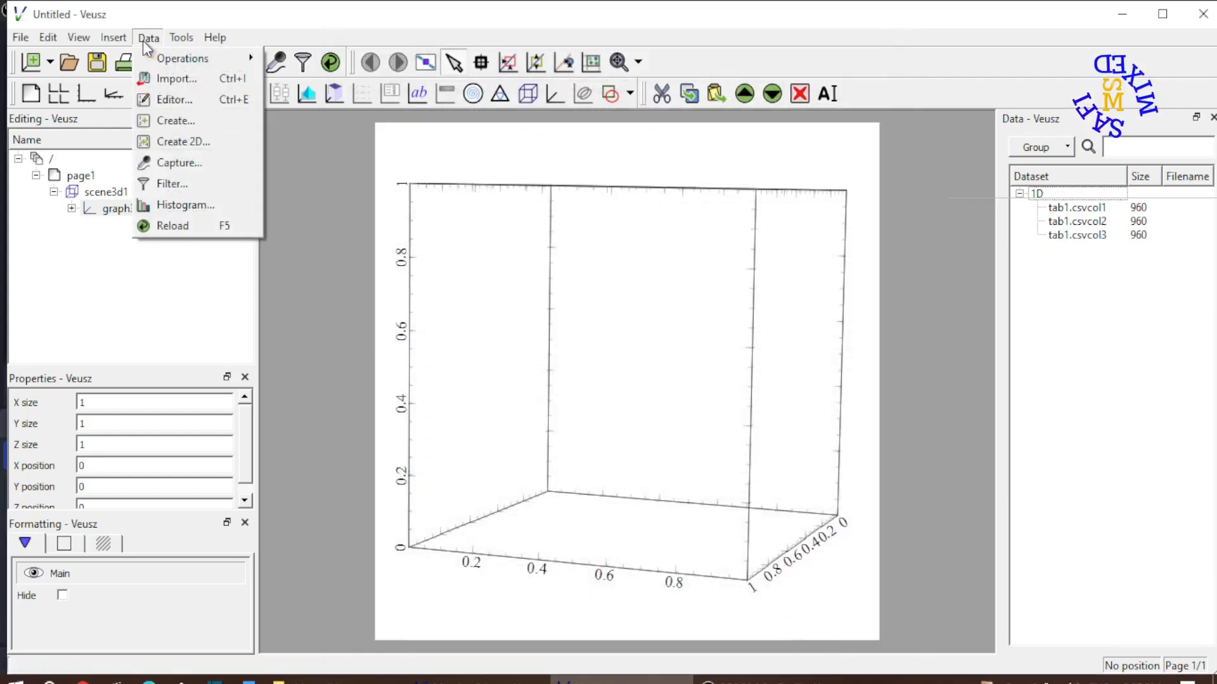
{"action": "left_click", "coordinate": [191, 143]}
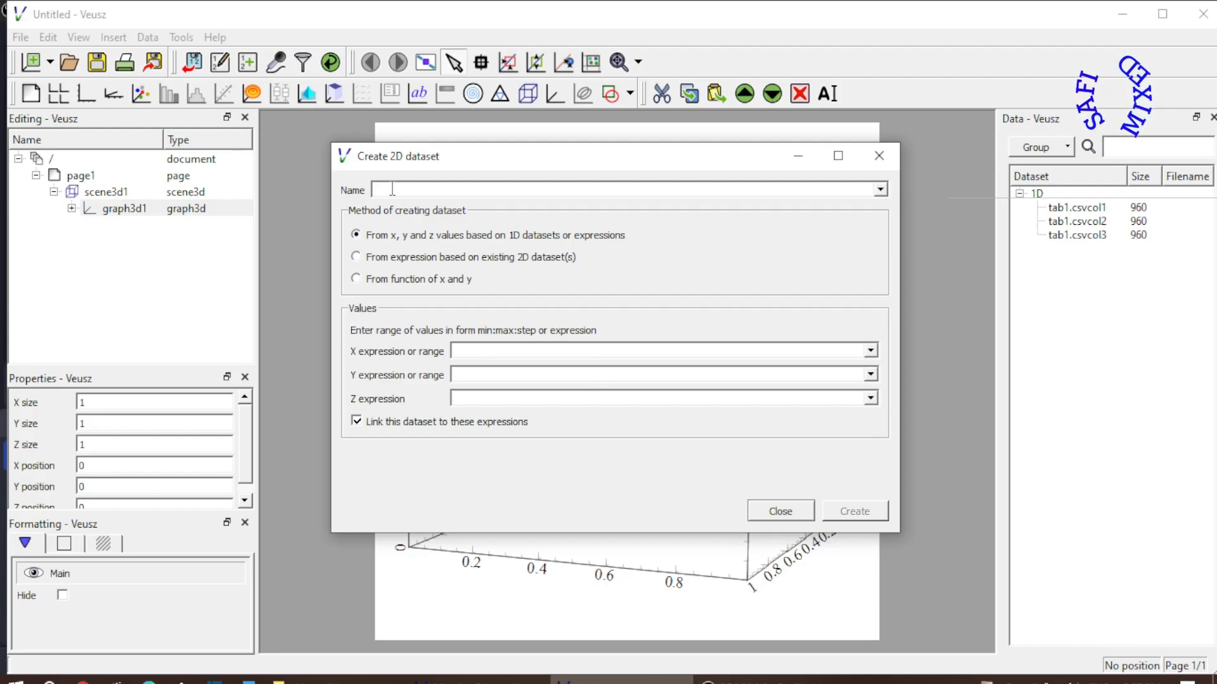
{"action": "type", "text": "2d"}
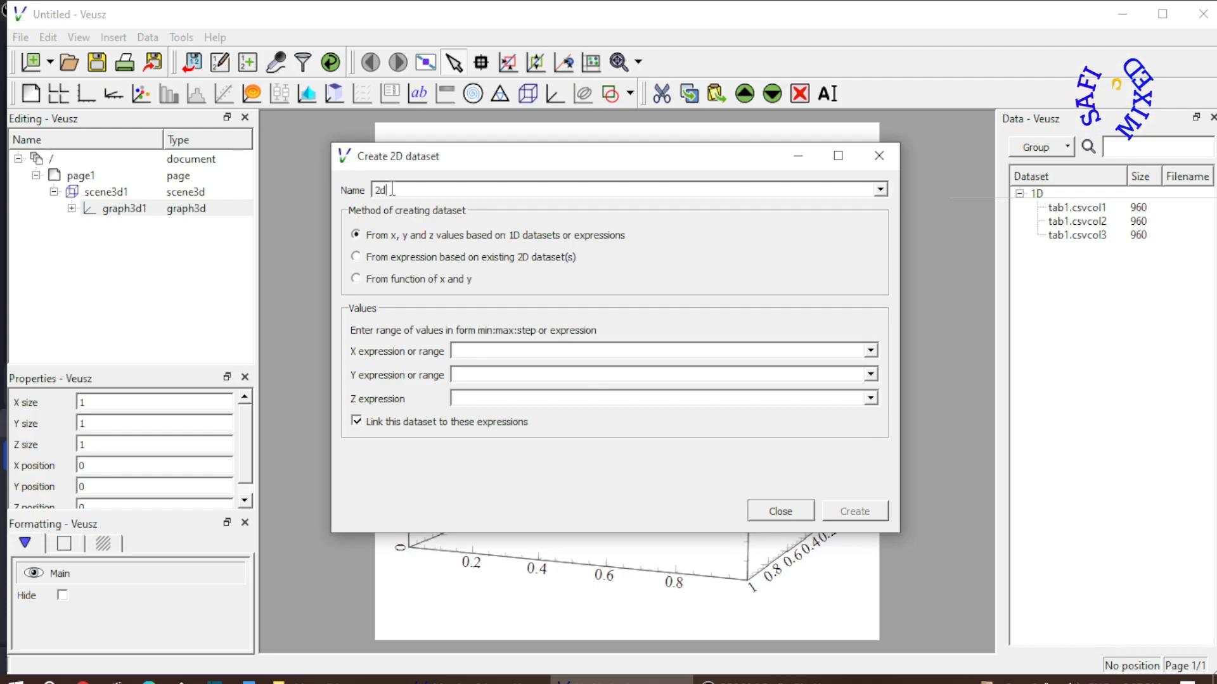
{"action": "type", "text": " data1"}
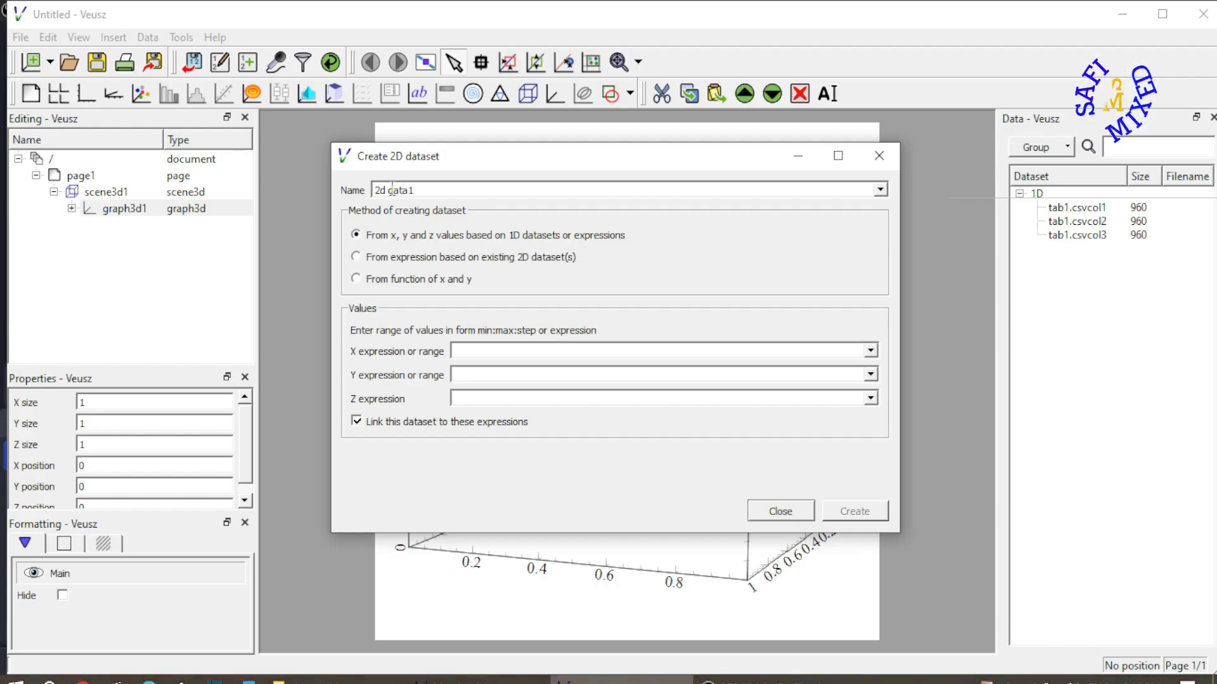
{"action": "key", "text": "Tab"}
{"action": "key", "text": "Tab"}
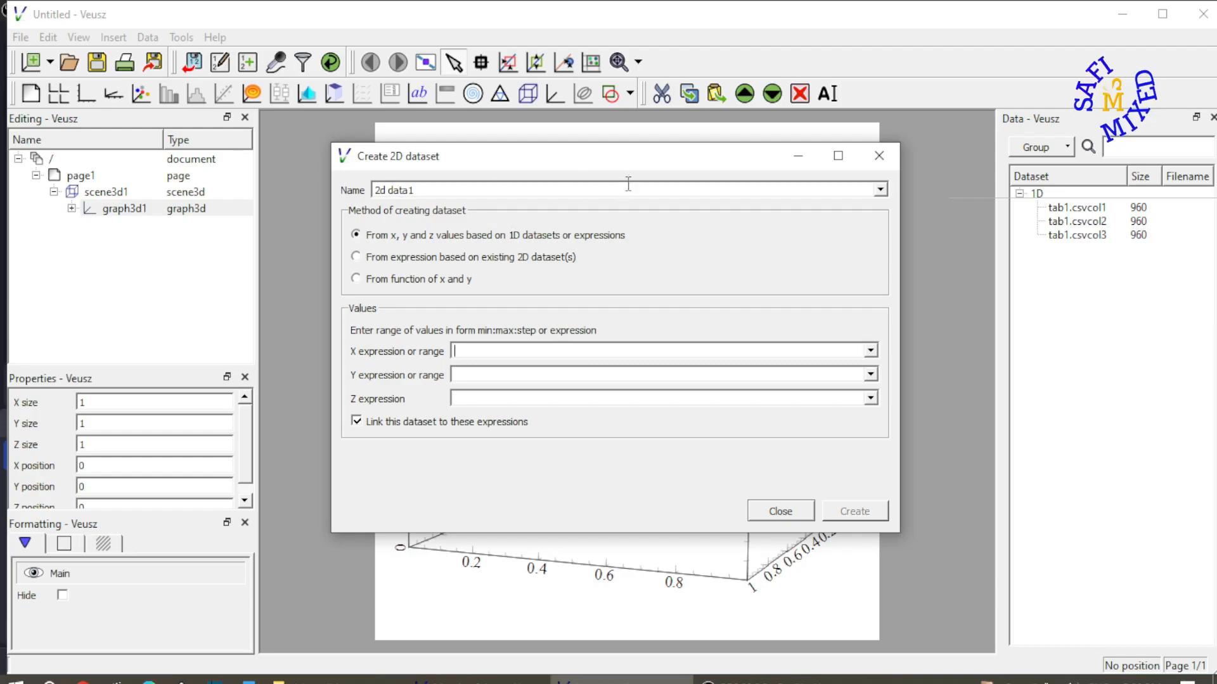
Create the 2D dataset with tab1.csvcol1 as X, tab1.csvcol2 as Y and tab1.csvcol3 as Z
{"action": "left_click", "coordinate": [871, 350]}
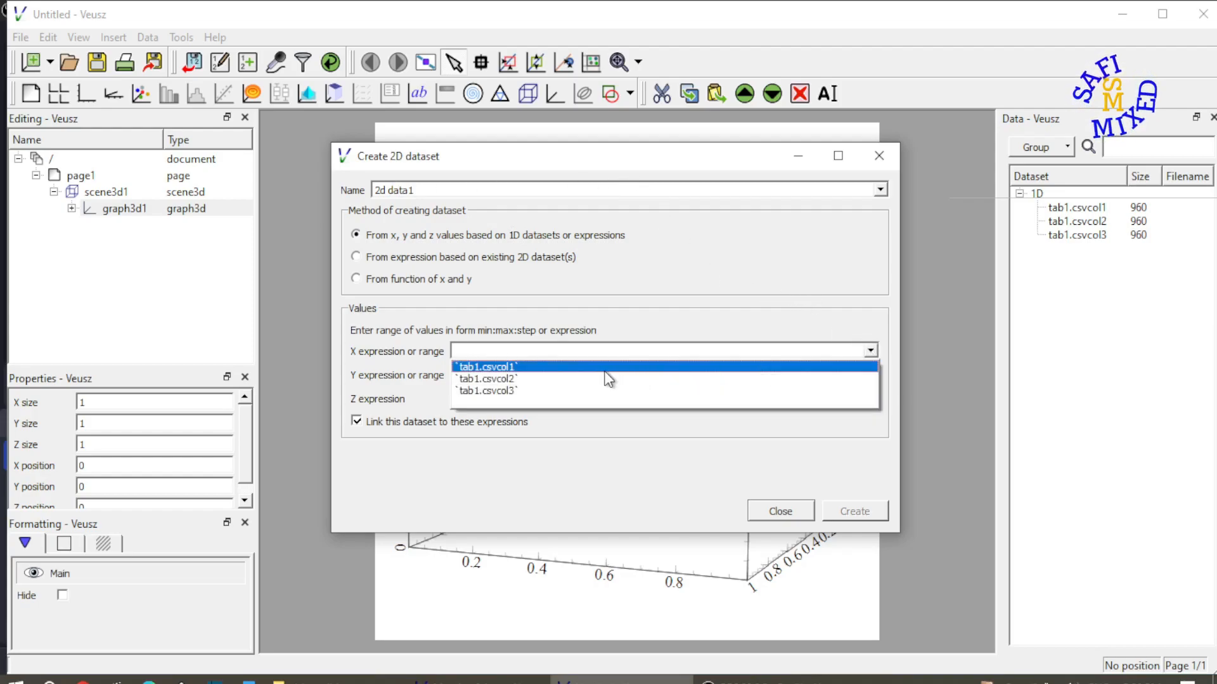
{"action": "left_click", "coordinate": [606, 370]}
{"action": "left_click", "coordinate": [871, 375]}
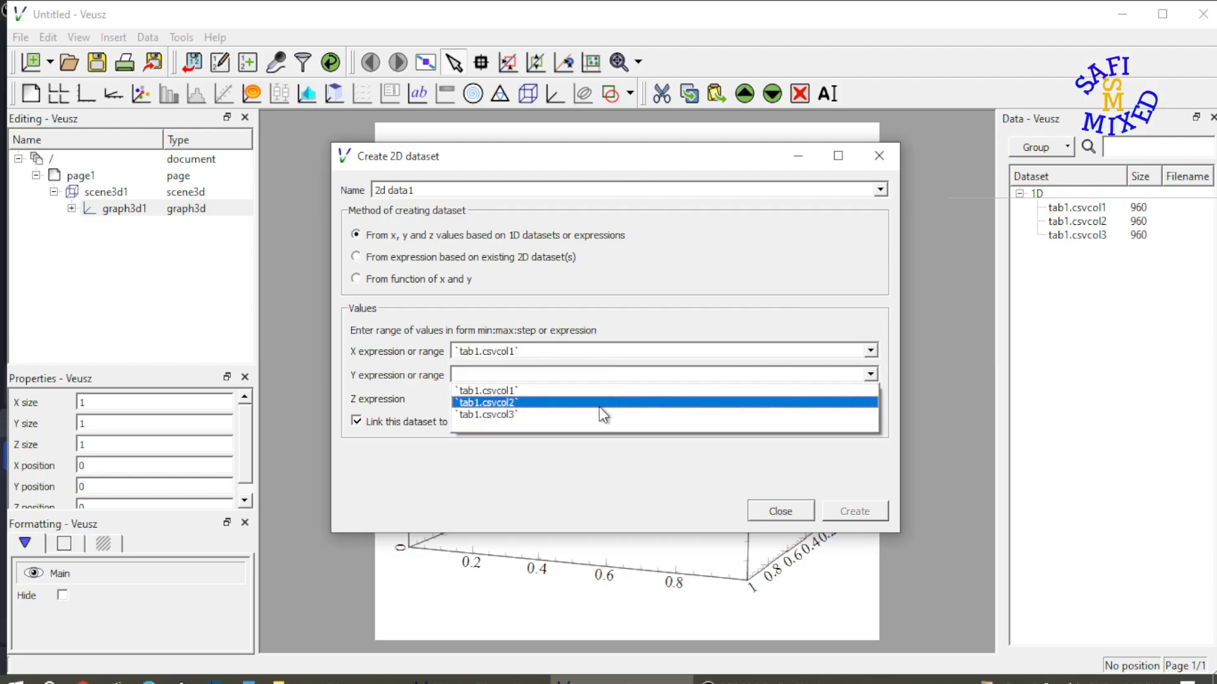
{"action": "left_click", "coordinate": [598, 408]}
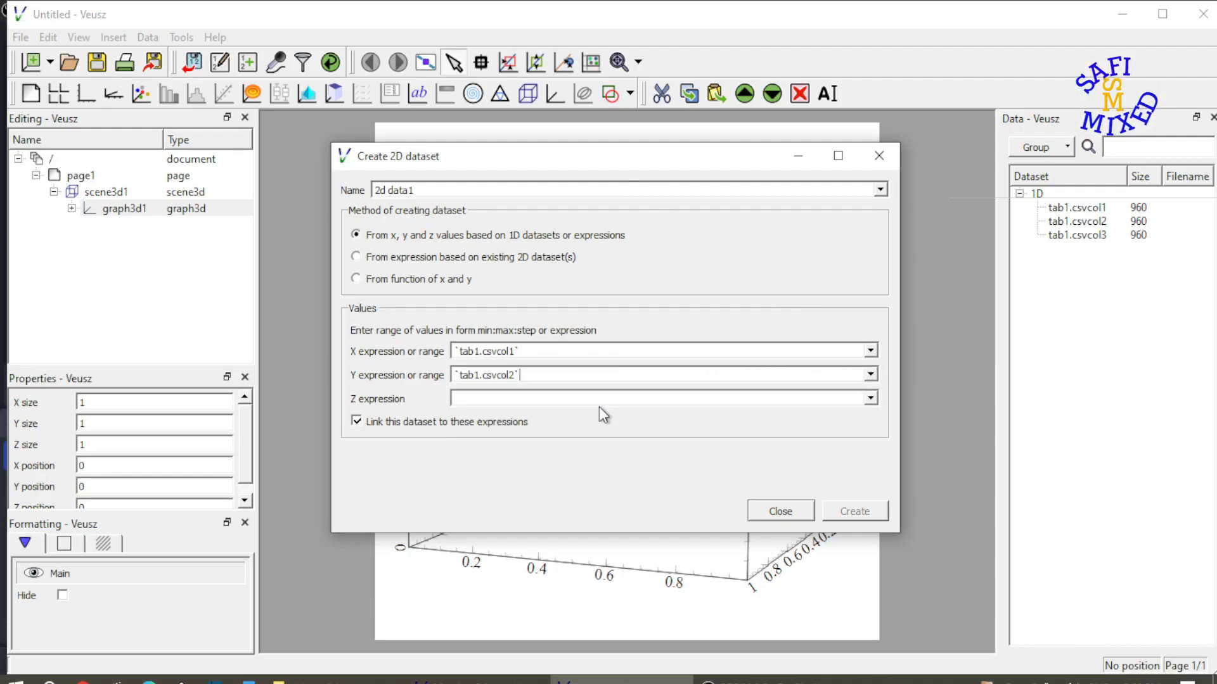
{"action": "left_click", "coordinate": [869, 398]}
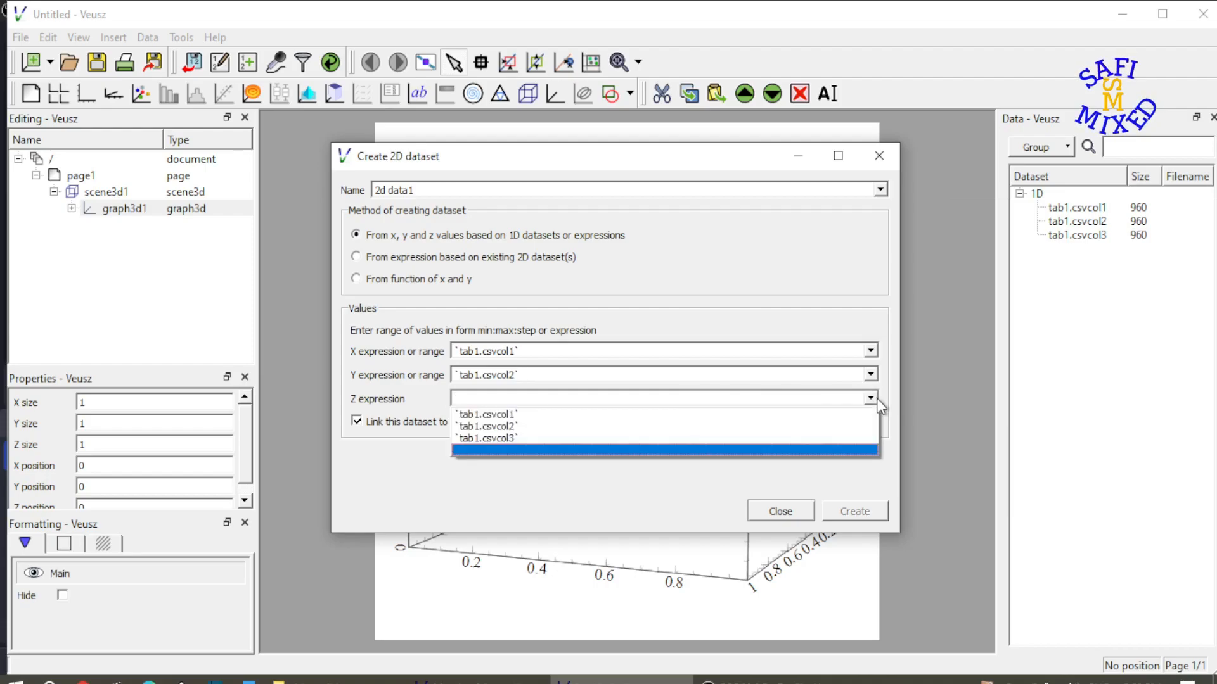
{"action": "left_click", "coordinate": [553, 436]}
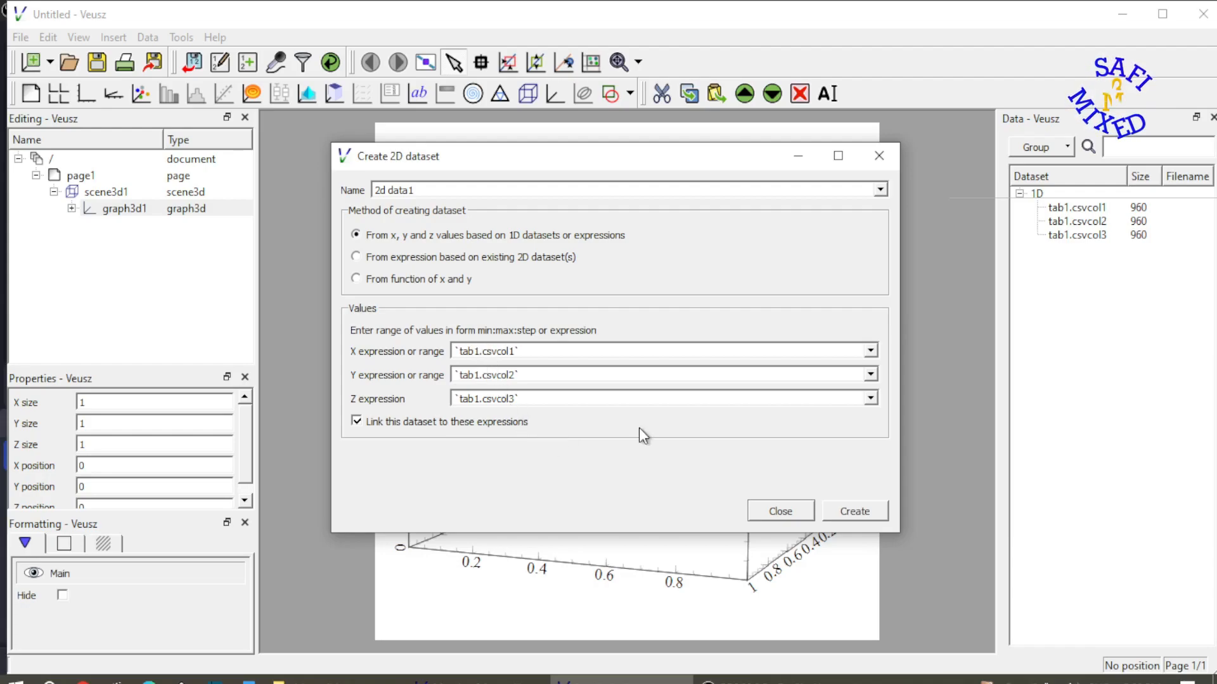
{"action": "left_click", "coordinate": [864, 512]}
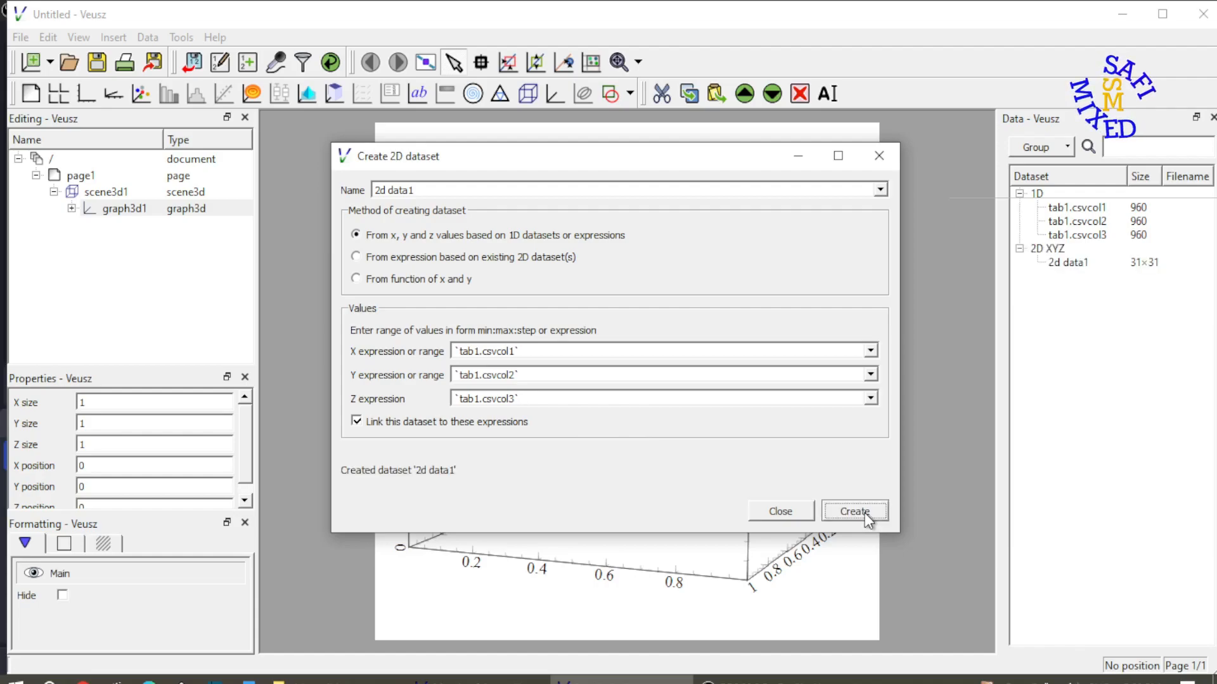
{"action": "left_click", "coordinate": [778, 515]}
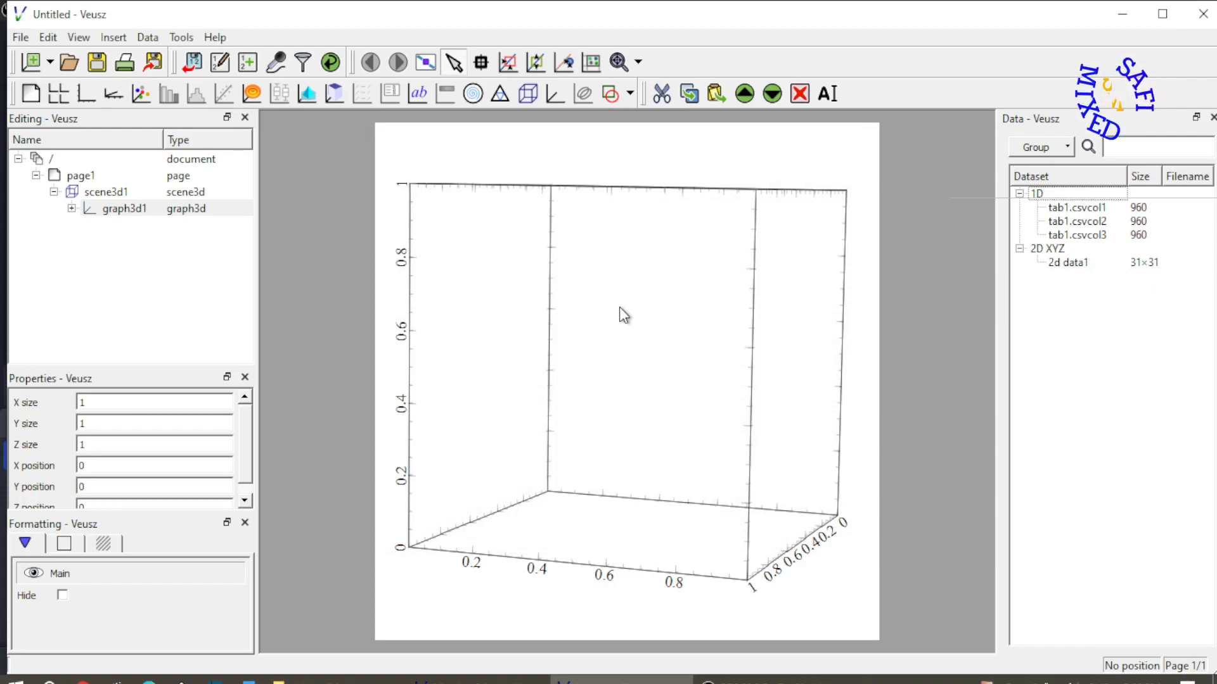
Label the x axis of graph3d1 "x" and its y axis "y"
{"action": "left_click", "coordinate": [71, 209]}
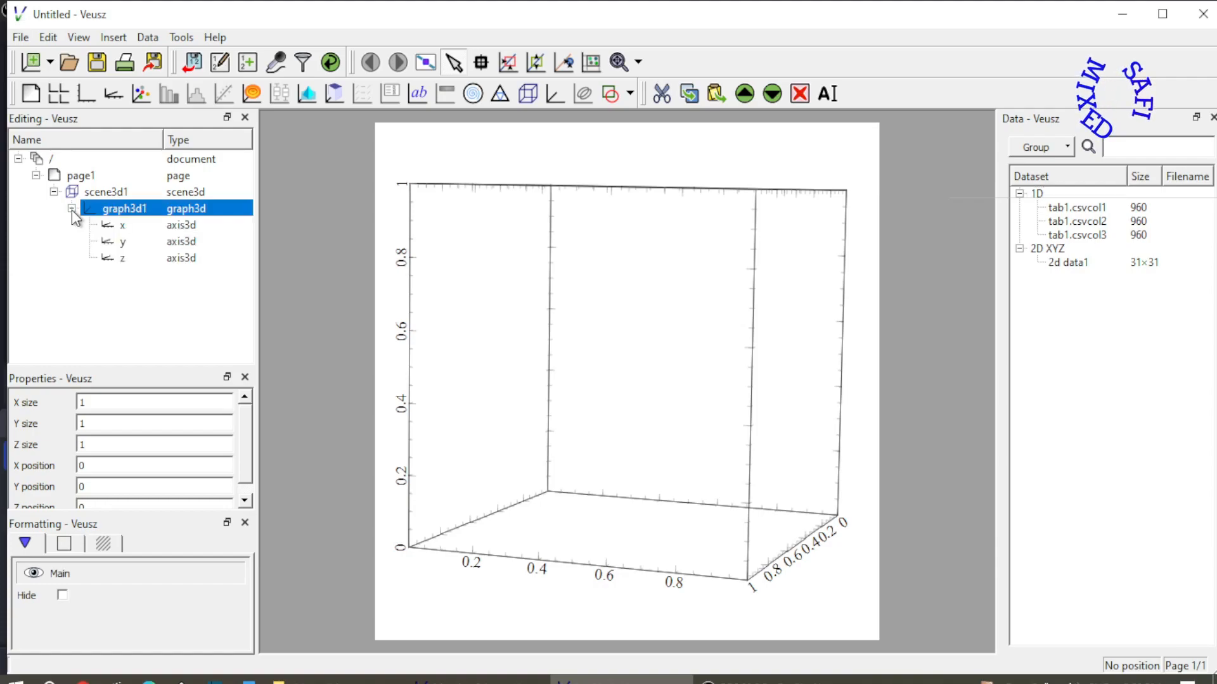
{"action": "left_click", "coordinate": [128, 228]}
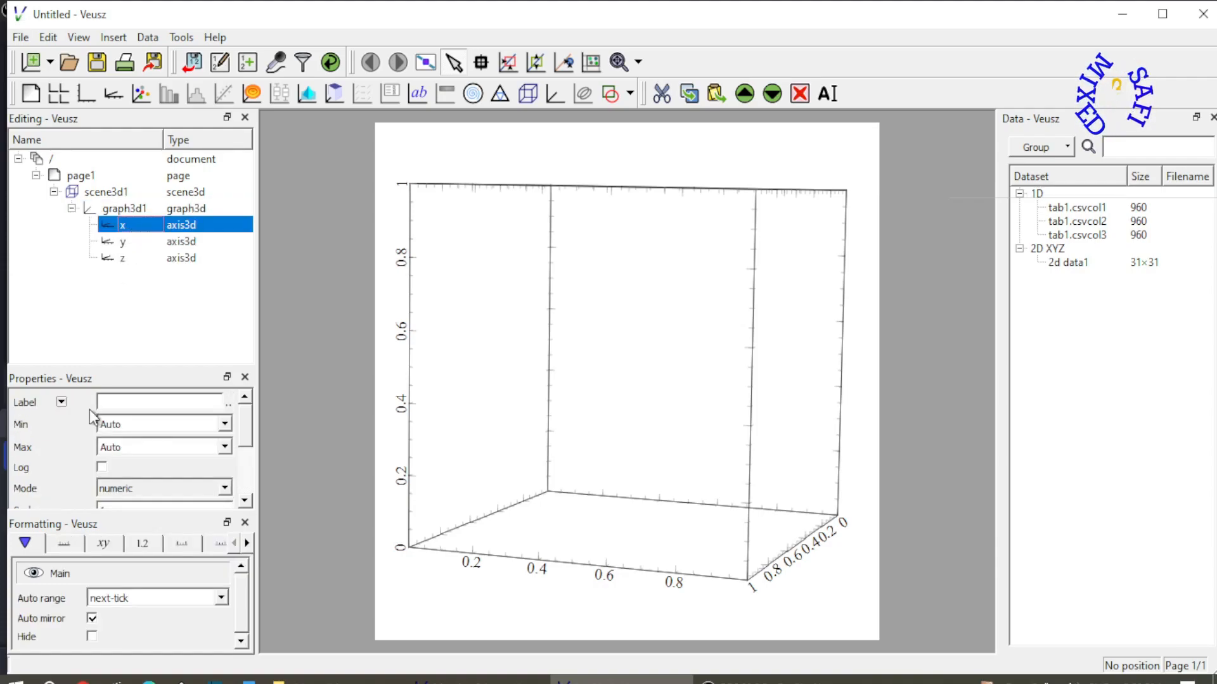
{"action": "left_click", "coordinate": [130, 403]}
{"action": "type", "text": "x"}
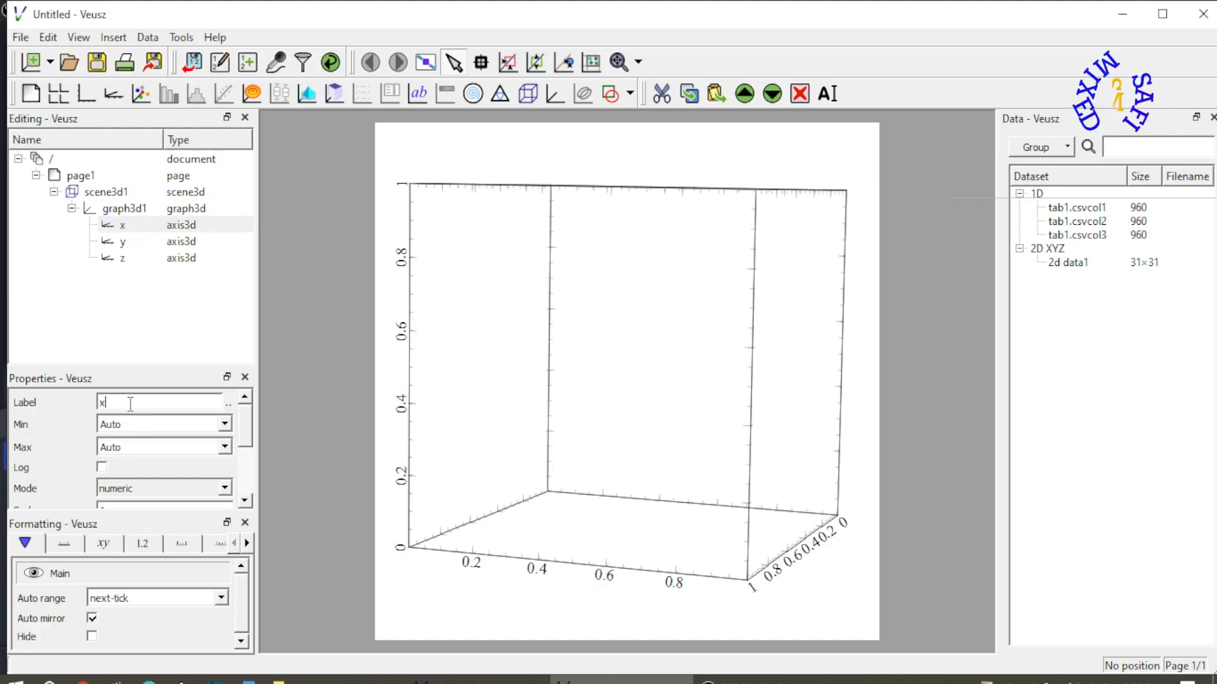
{"action": "left_click", "coordinate": [130, 245]}
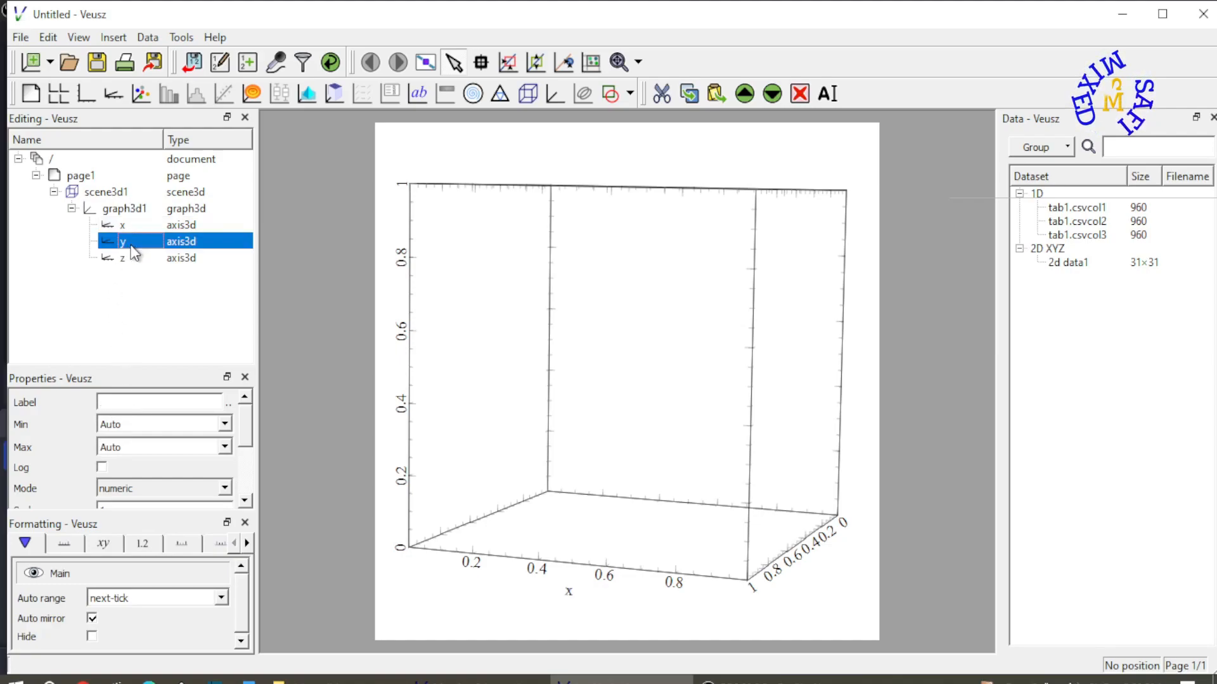
{"action": "left_click", "coordinate": [131, 401]}
{"action": "type", "text": "y"}
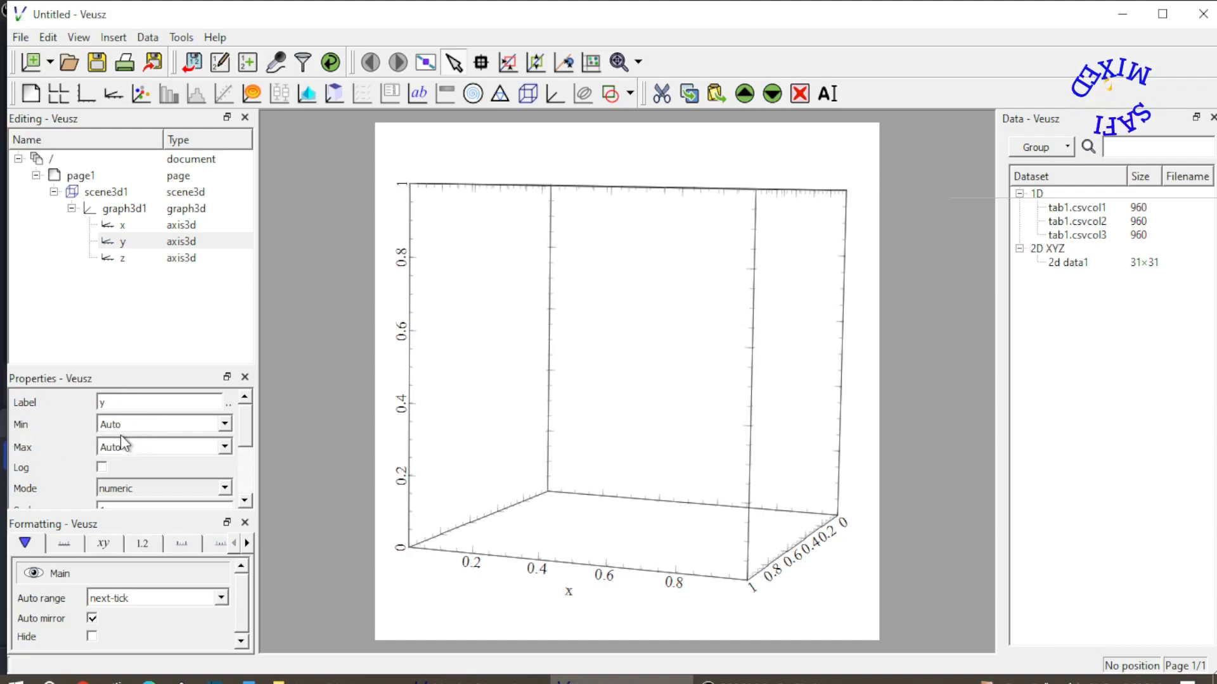
Label the z axis of graph3d1 "f(x,y)"
{"action": "left_click", "coordinate": [123, 259]}
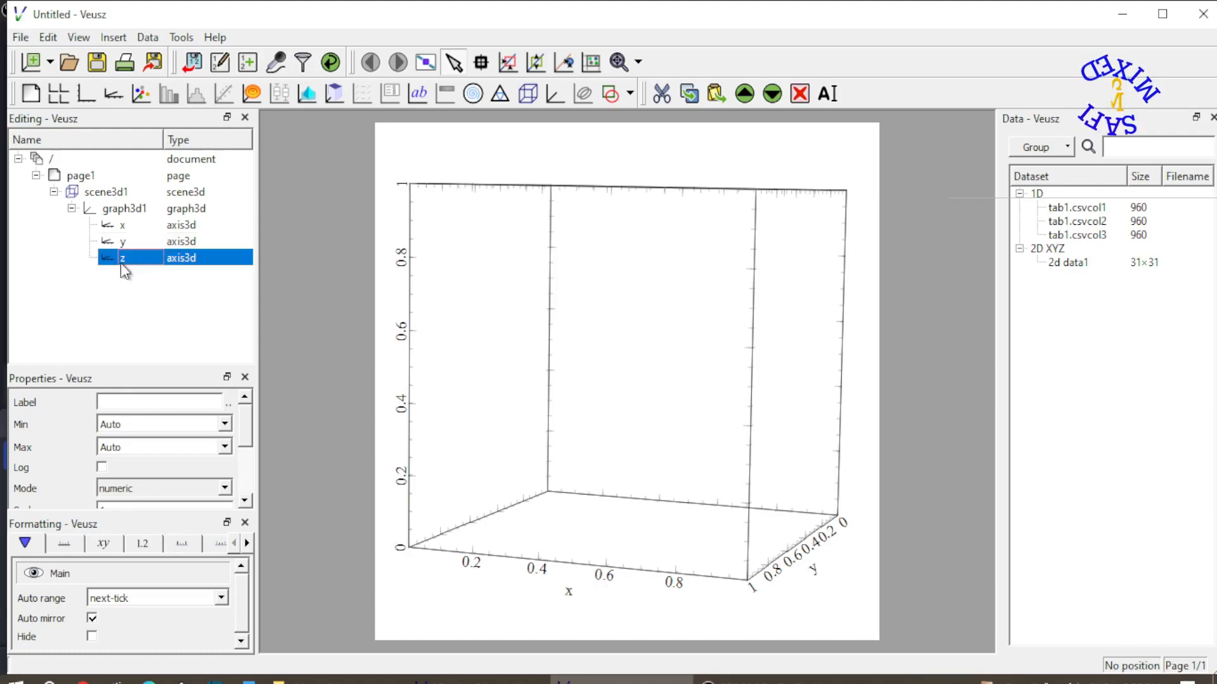
{"action": "left_click", "coordinate": [124, 404]}
{"action": "type", "text": "f("}
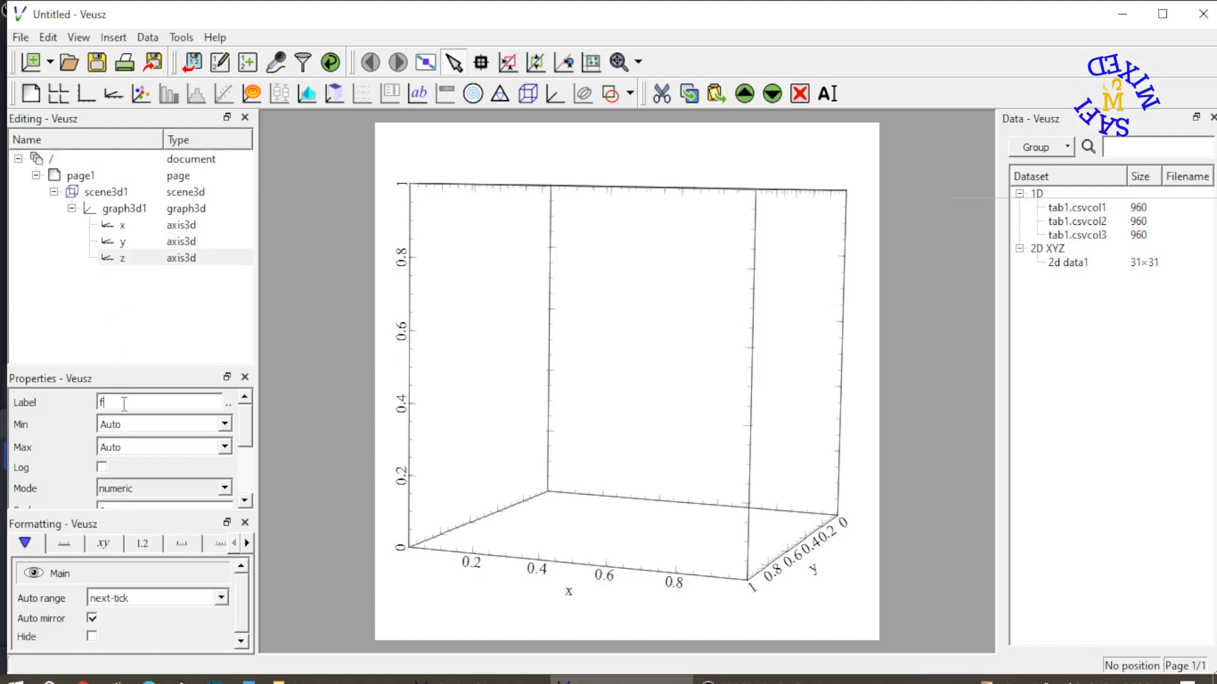
{"action": "type", "text": "x,y)"}
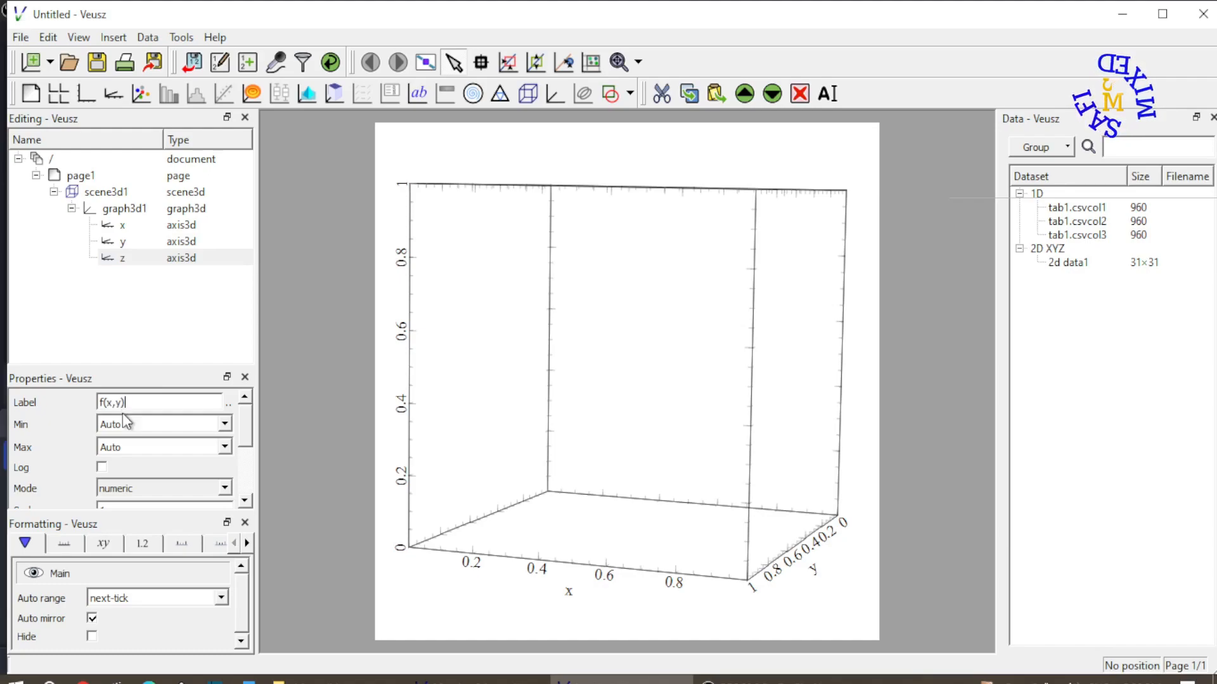
Set the z axis range to a minimum of 0 and a maximum of 10
{"action": "left_click", "coordinate": [226, 425]}
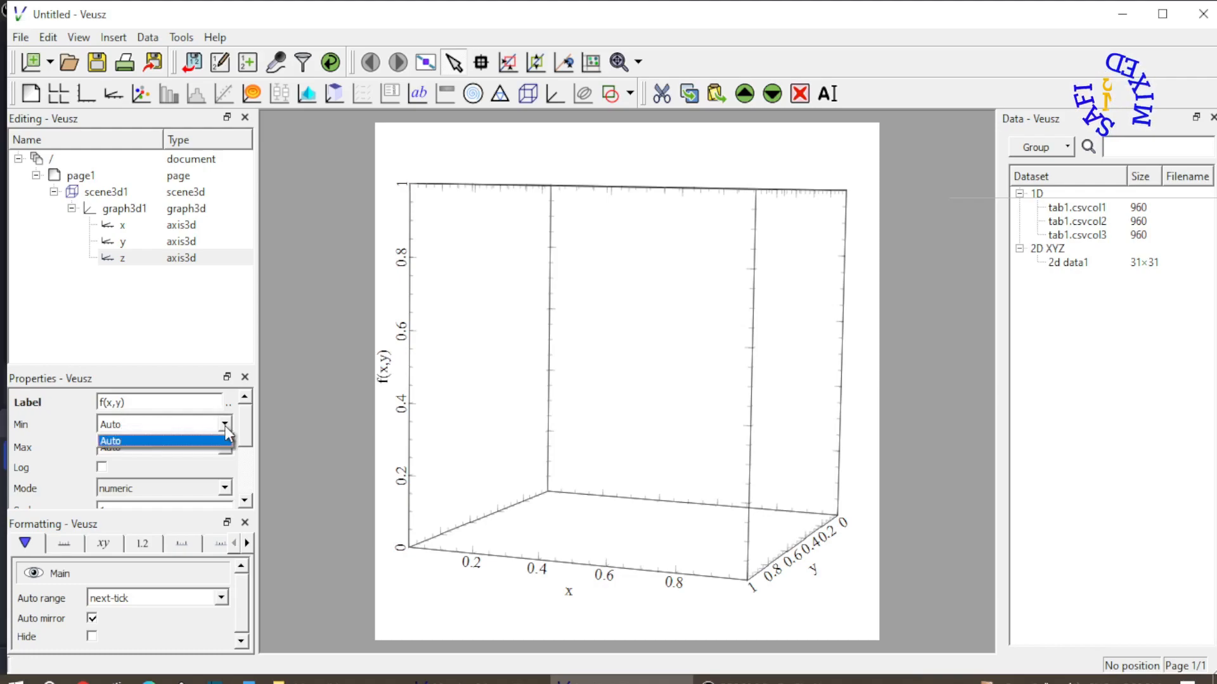
{"action": "left_click", "coordinate": [168, 428]}
{"action": "key", "text": "BackSpace"}
{"action": "key", "text": "BackSpace"}
{"action": "key", "text": "BackSpace"}
{"action": "key", "text": "BackSpace"}
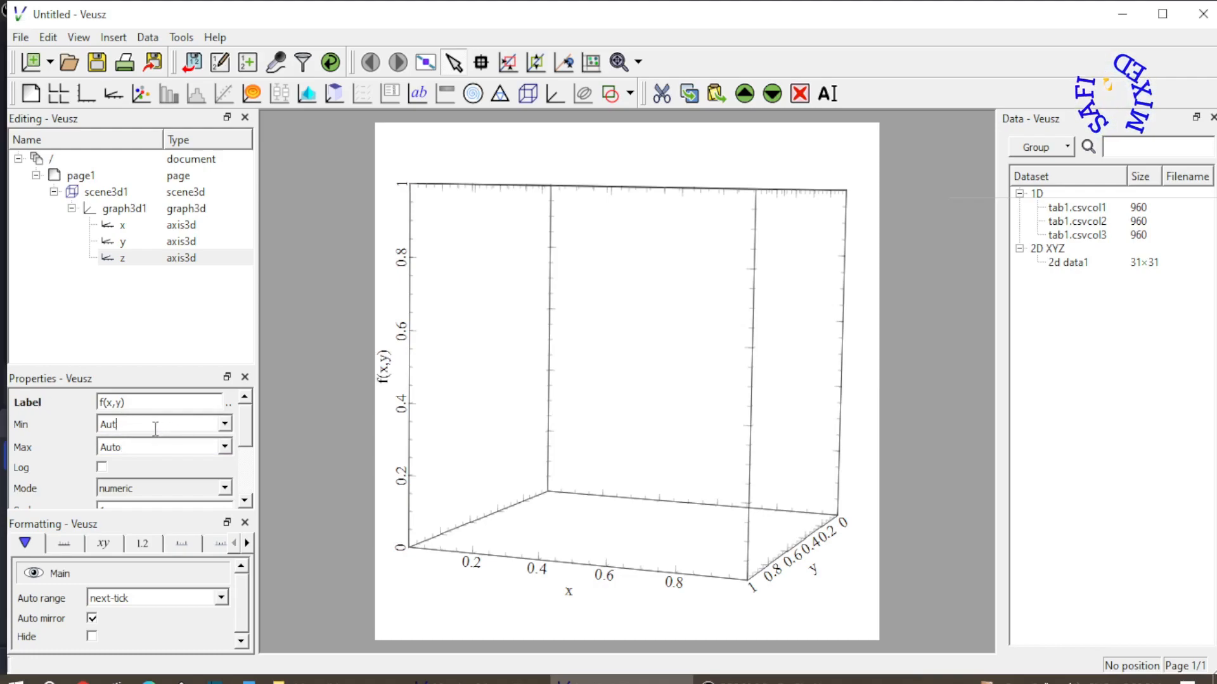
{"action": "type", "text": "0"}
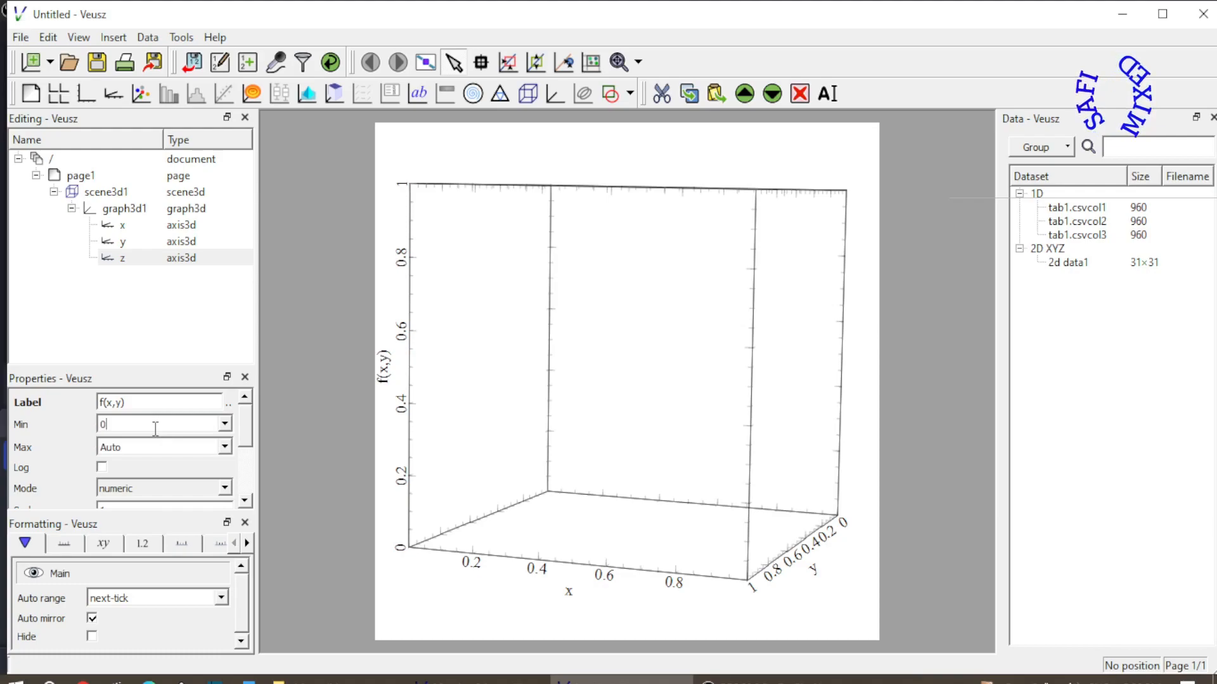
{"action": "left_click", "coordinate": [141, 447]}
{"action": "key", "text": "BackSpace"}
{"action": "key", "text": "BackSpace"}
{"action": "key", "text": "BackSpace"}
{"action": "key", "text": "BackSpace"}
{"action": "type", "text": "10"}
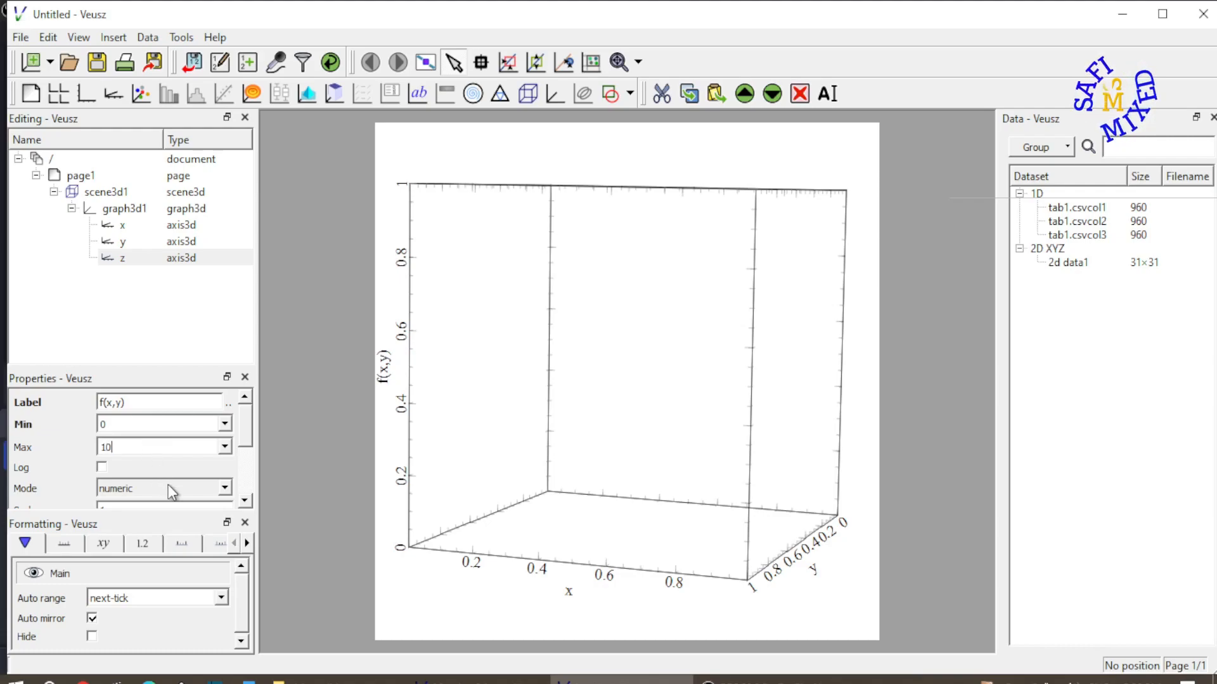
{"action": "key", "text": "Return"}
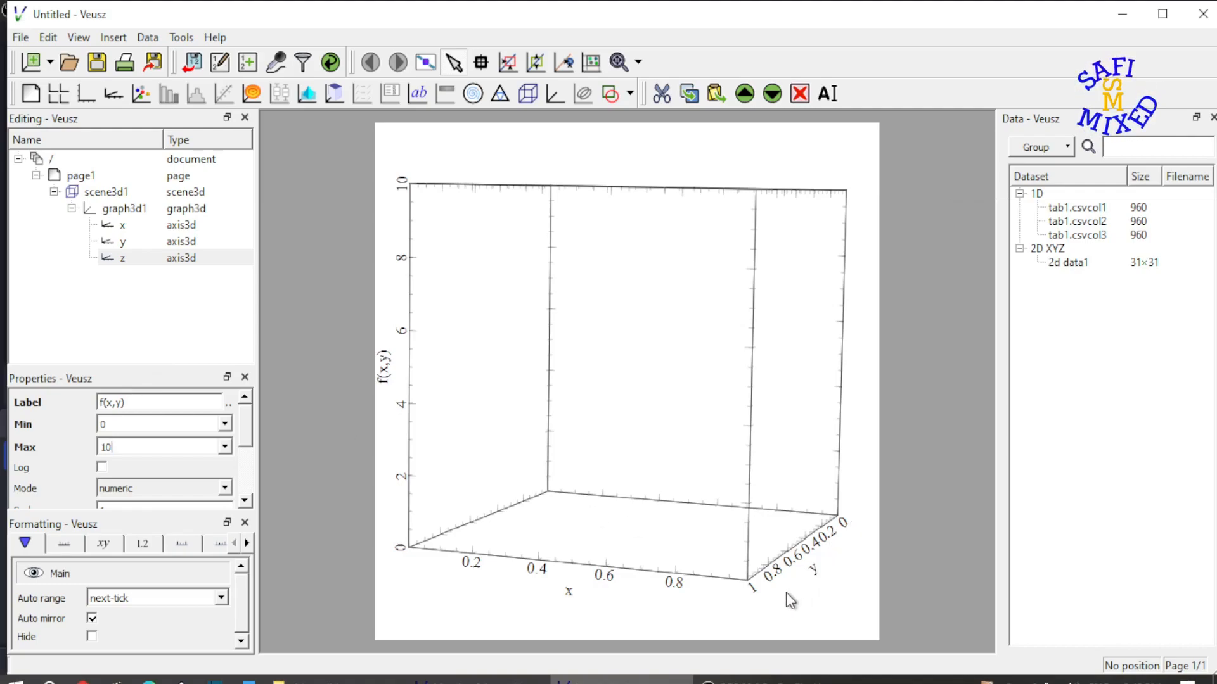
Add a 3D surface to graph3d1 and plot the 2d data1 dataset on it
{"action": "left_click", "coordinate": [102, 192]}
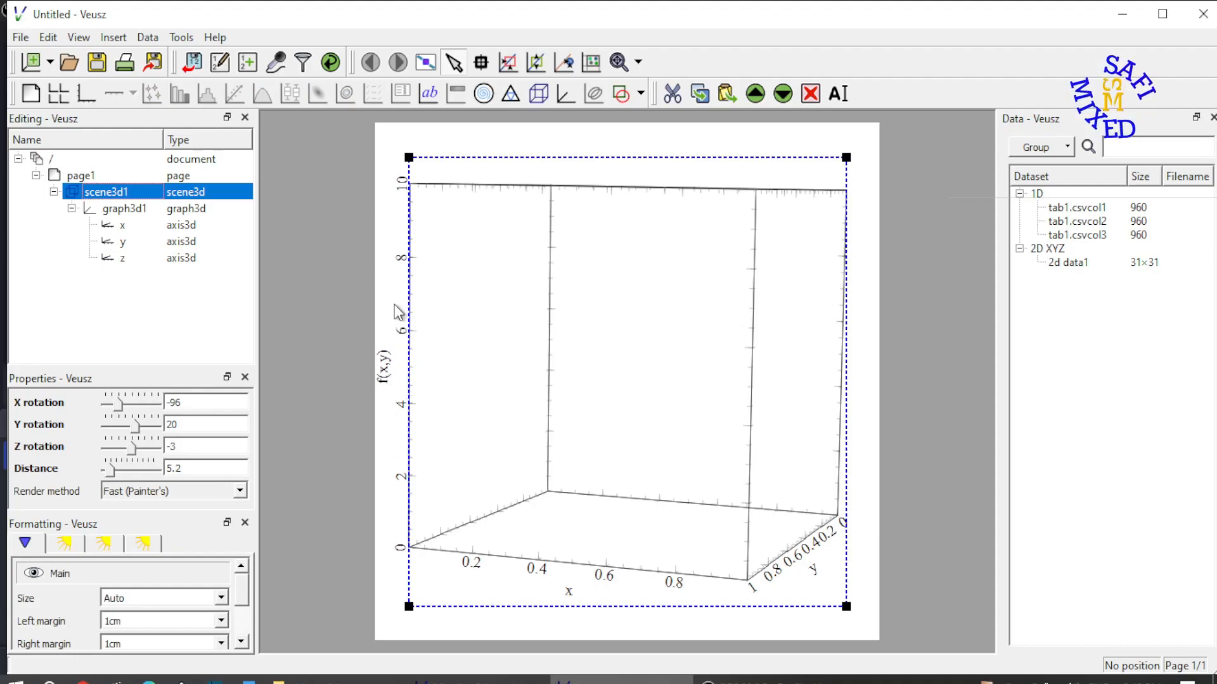
{"action": "left_click", "coordinate": [174, 259]}
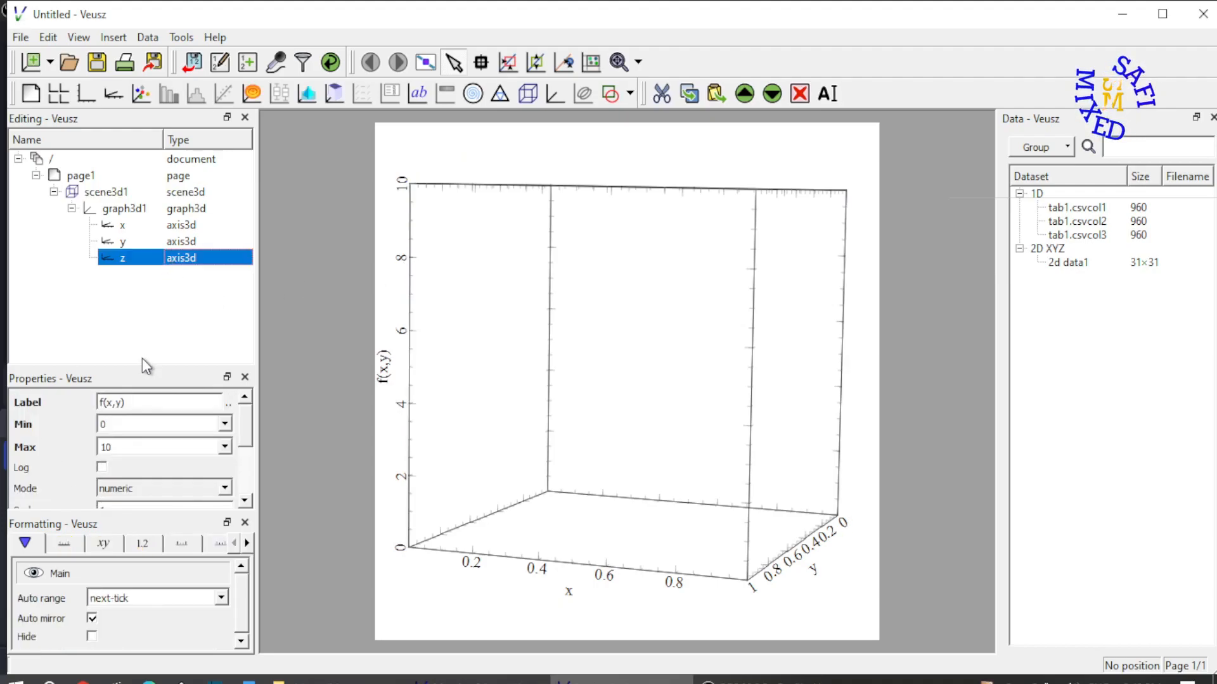
{"action": "left_click", "coordinate": [311, 98]}
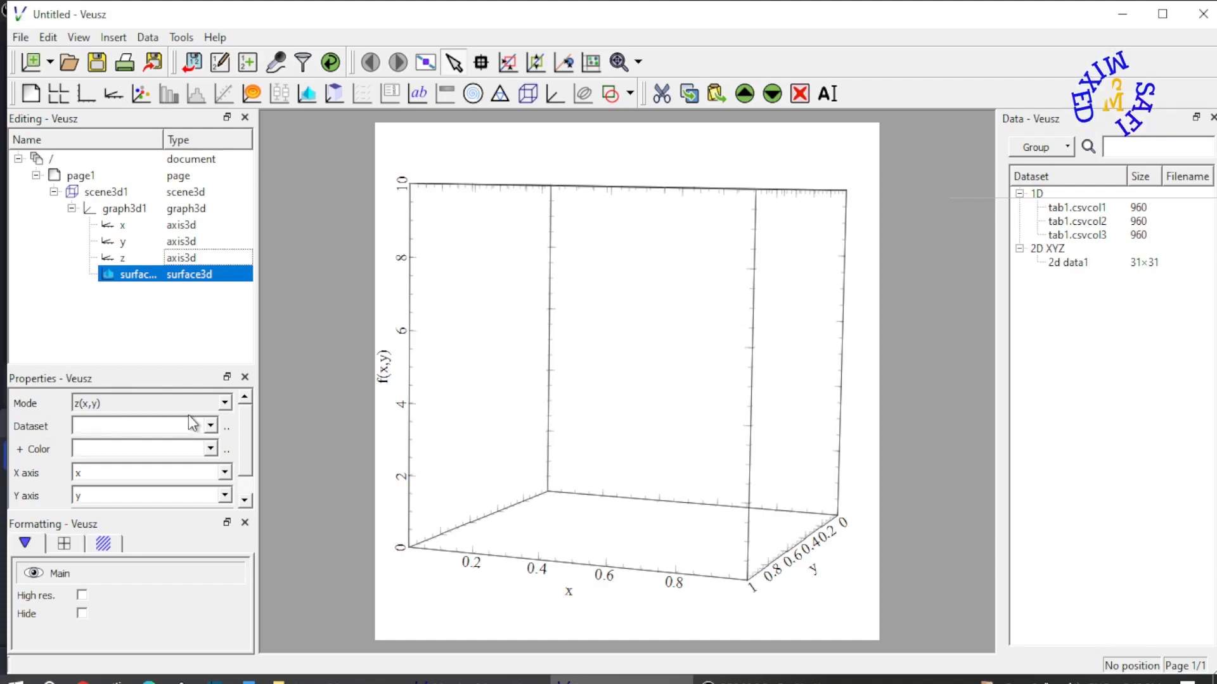
{"action": "left_click", "coordinate": [212, 428]}
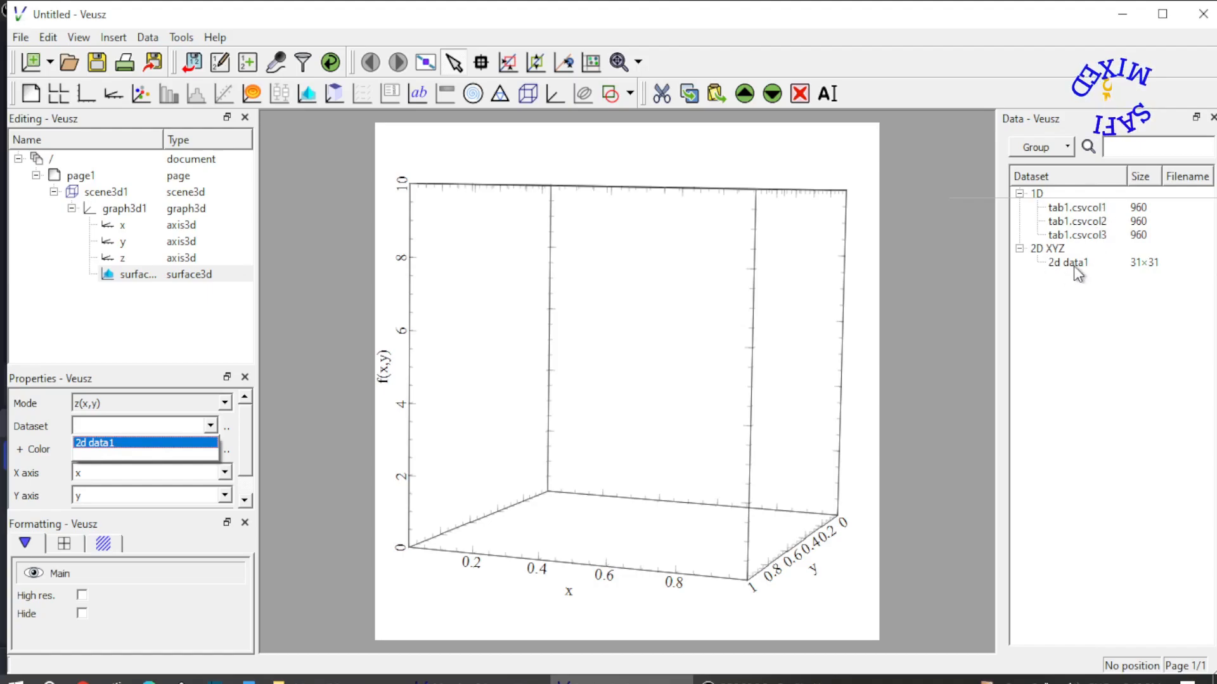
{"action": "left_click", "coordinate": [123, 444]}
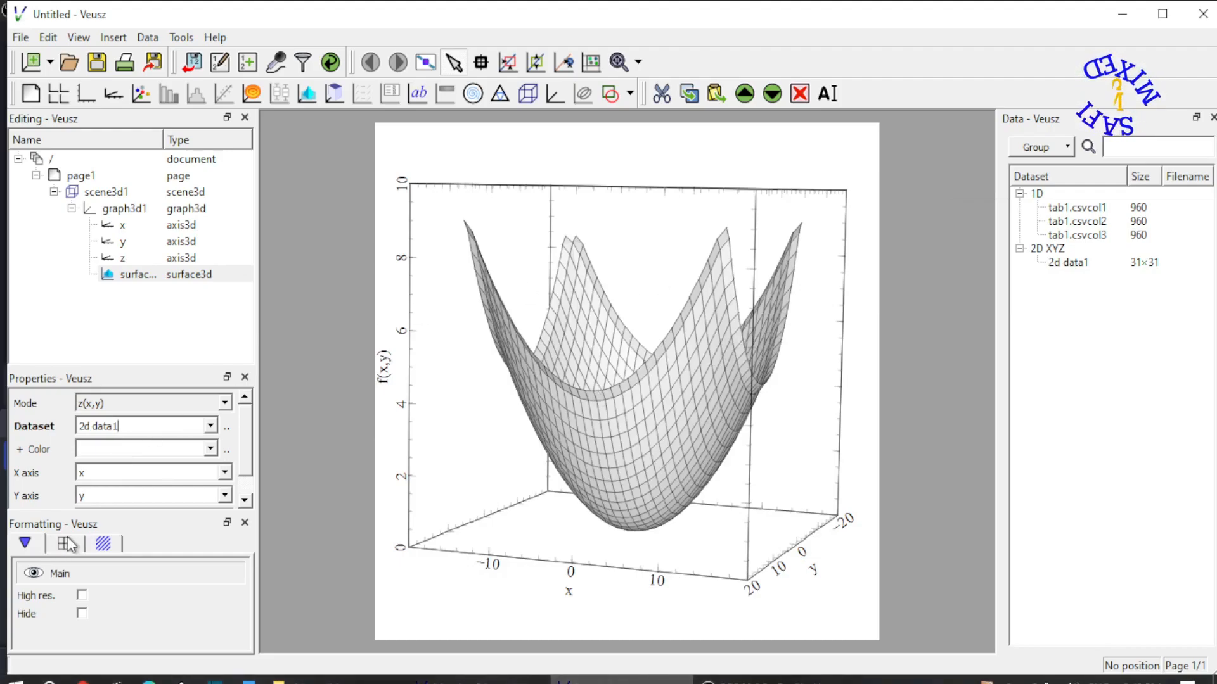
Set the surface's color map to spectrum2
{"action": "left_click", "coordinate": [105, 545]}
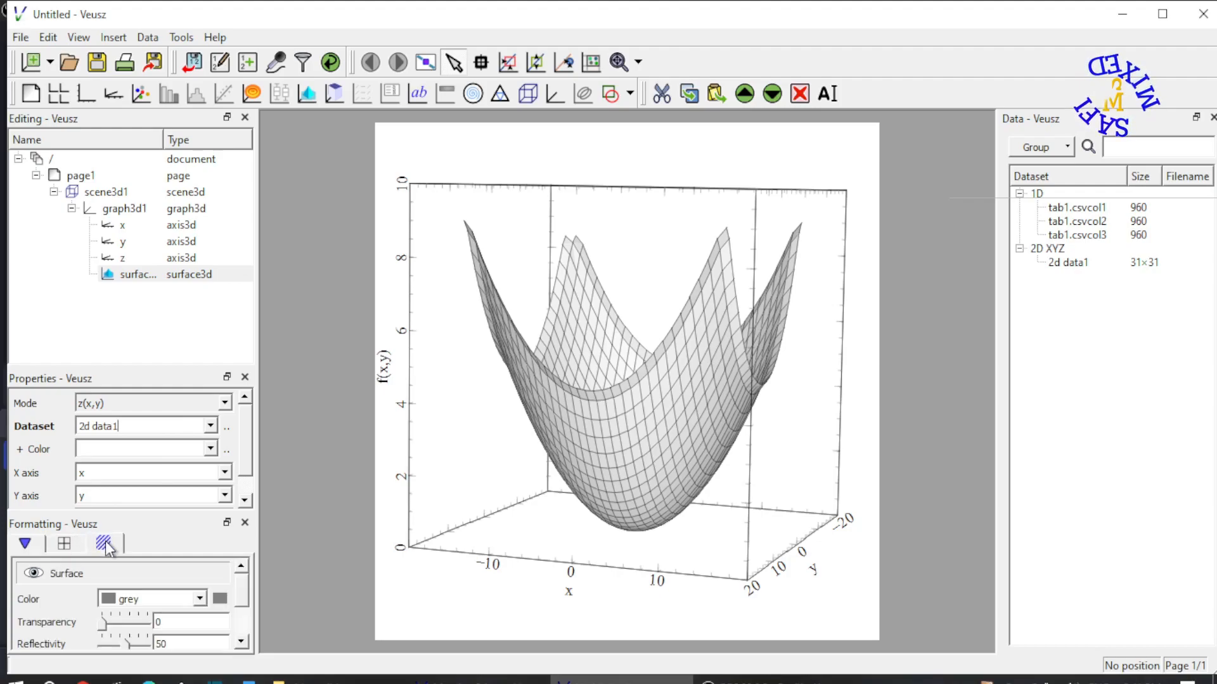
{"action": "left_click_drag", "start_coordinate": [248, 593], "coordinate": [249, 621]}
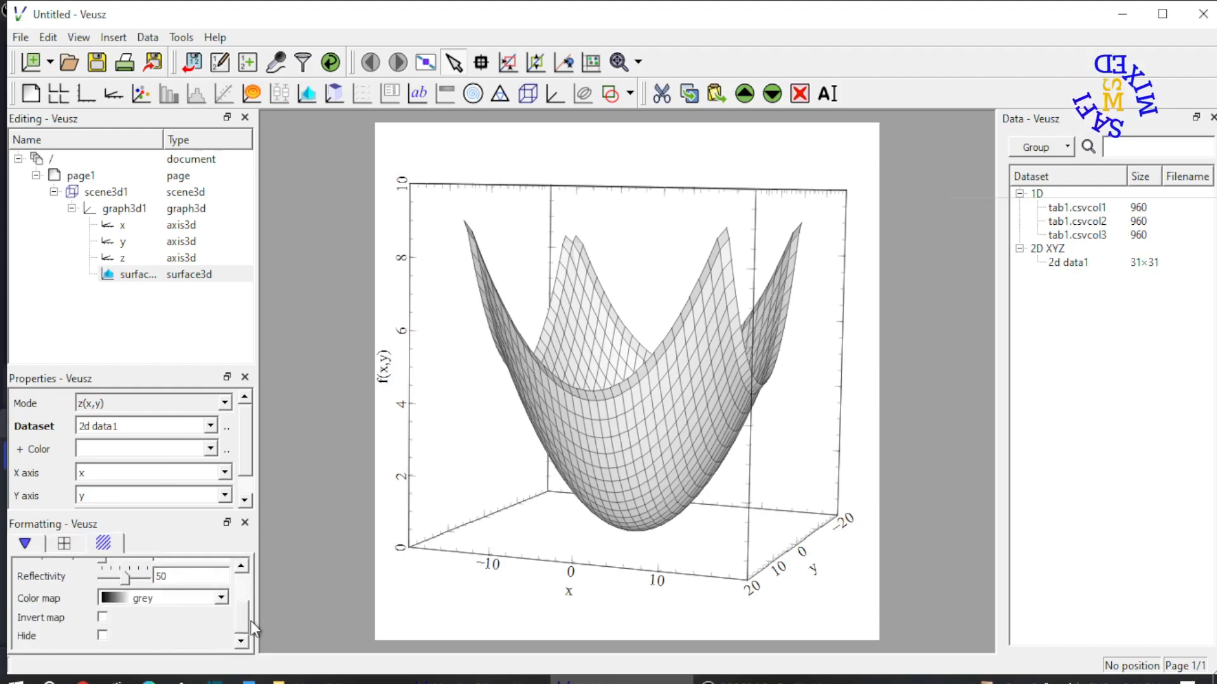
{"action": "left_click", "coordinate": [222, 599]}
{"action": "scroll", "coordinate": [223, 525], "scroll_direction": "down", "scroll_amount": 4}
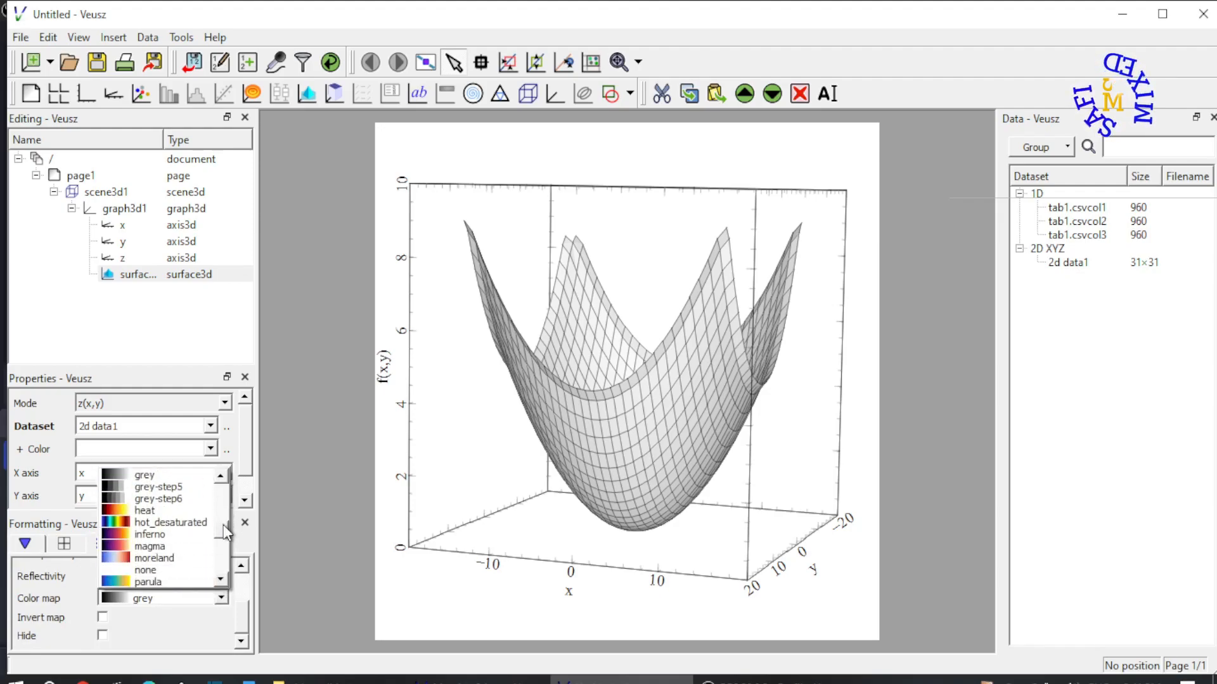
{"action": "left_click_drag", "start_coordinate": [223, 526], "coordinate": [223, 549]}
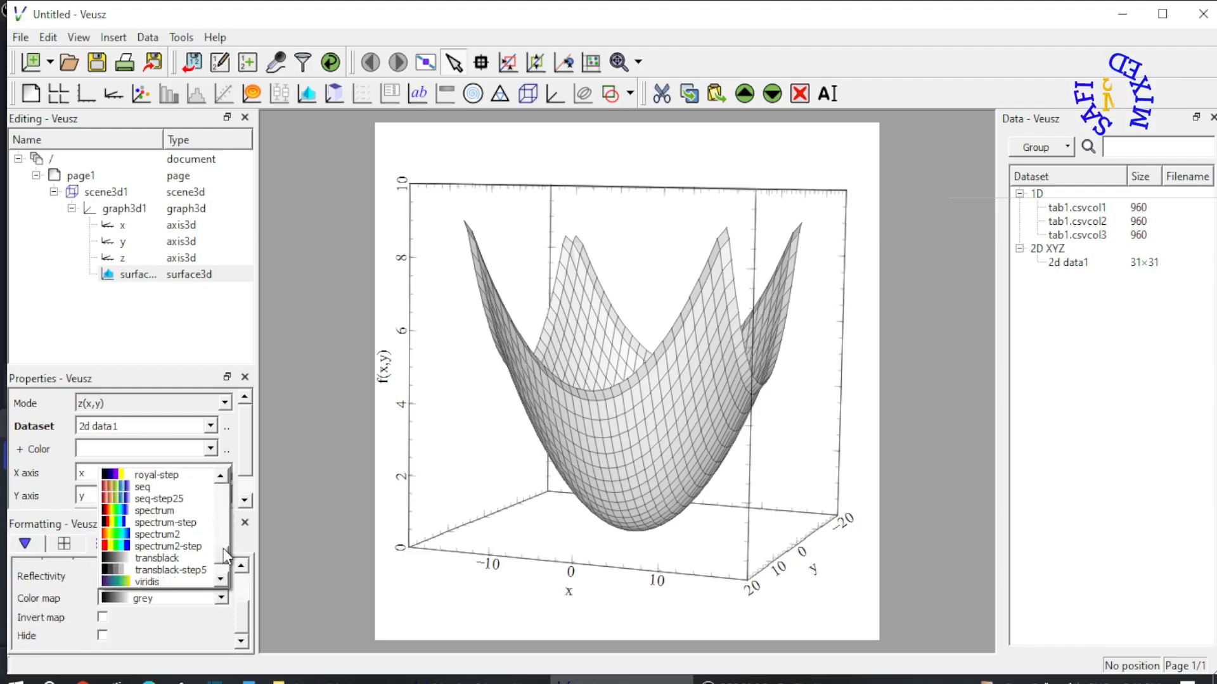
{"action": "left_click", "coordinate": [155, 534]}
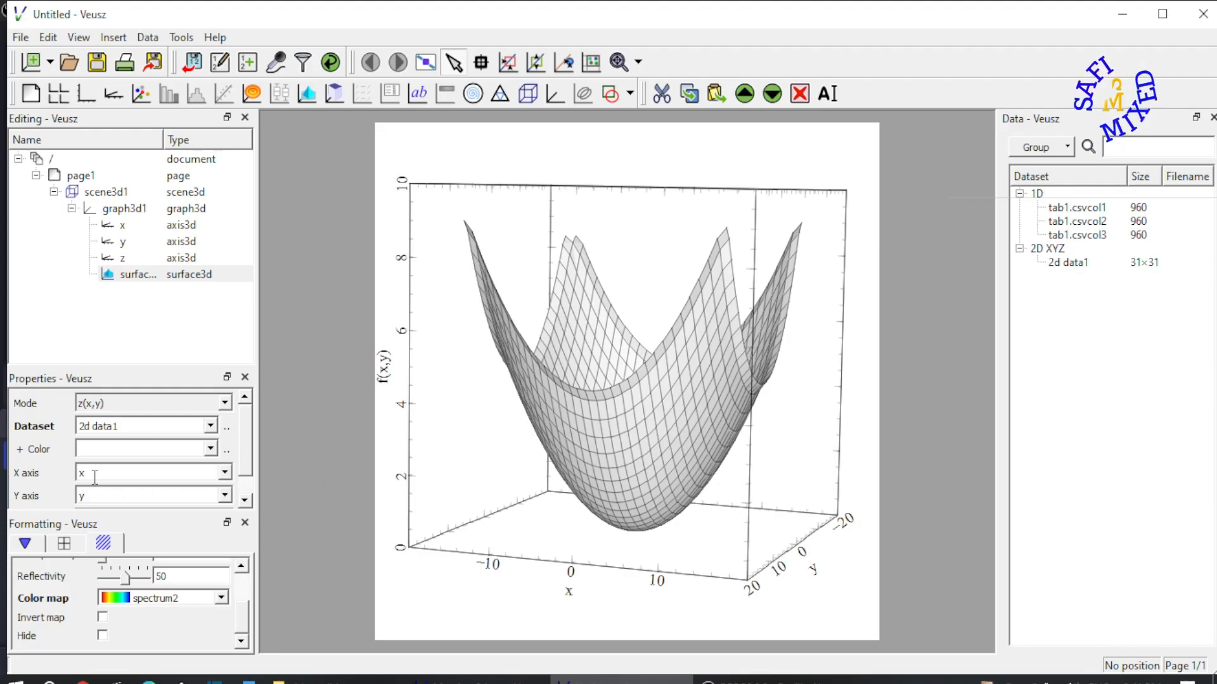
Color the surface by the 2d data1 dataset and invert its color map
{"action": "left_click", "coordinate": [210, 448]}
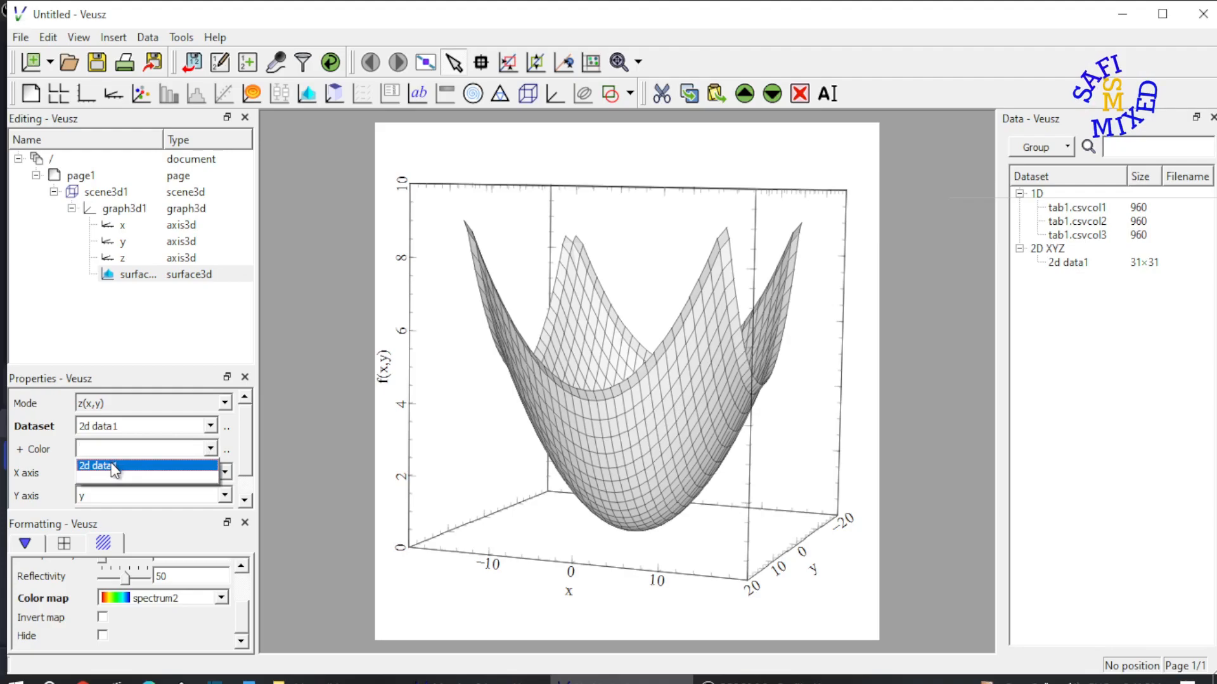
{"action": "left_click", "coordinate": [112, 466]}
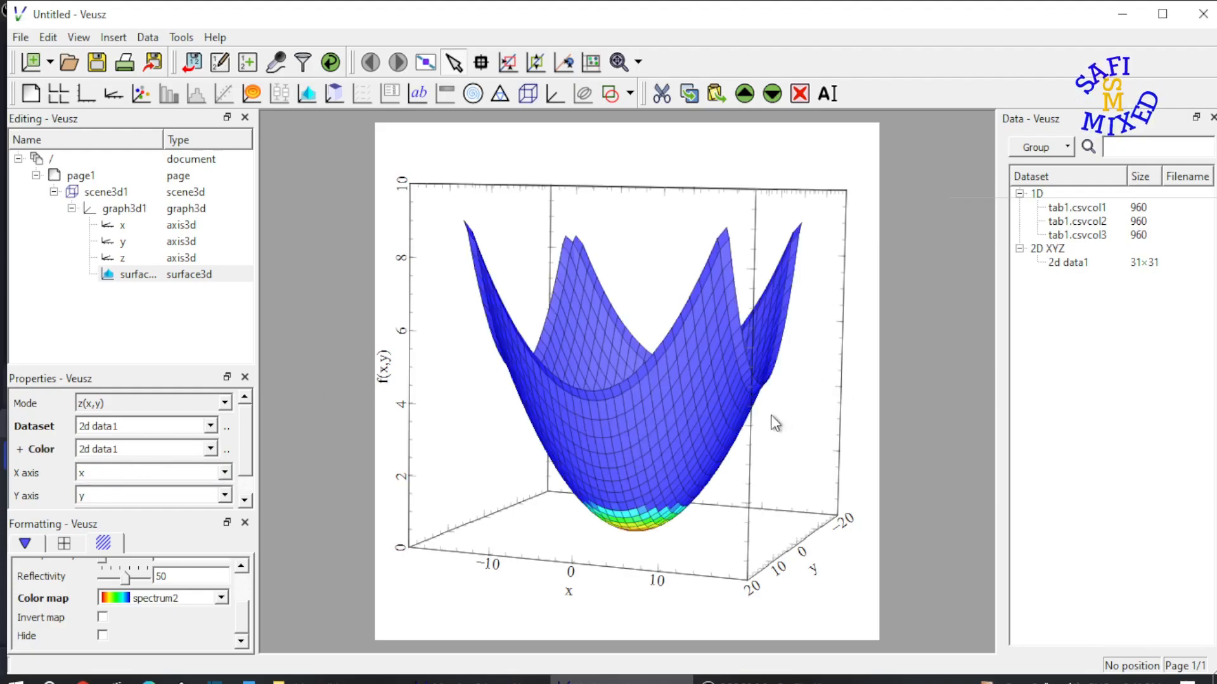
{"action": "left_click", "coordinate": [102, 618]}
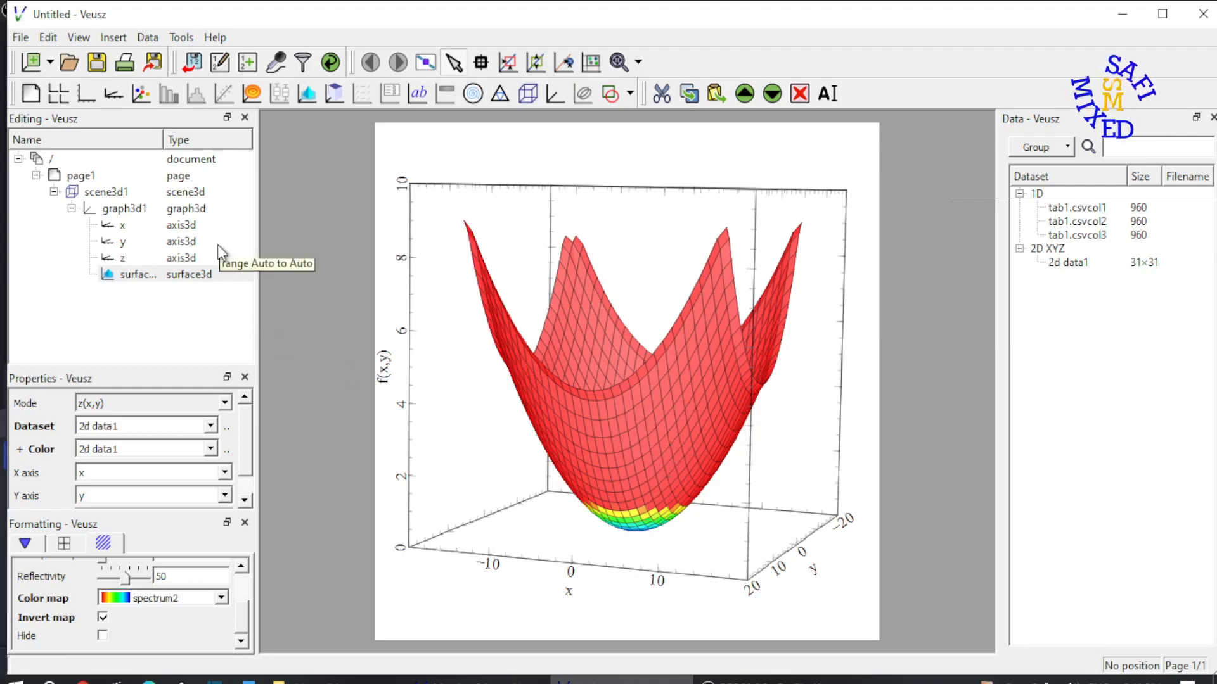
Add a second 3D graph to scene3d1 and expand it to inspect its x, y and z axes
{"action": "left_click", "coordinate": [108, 192]}
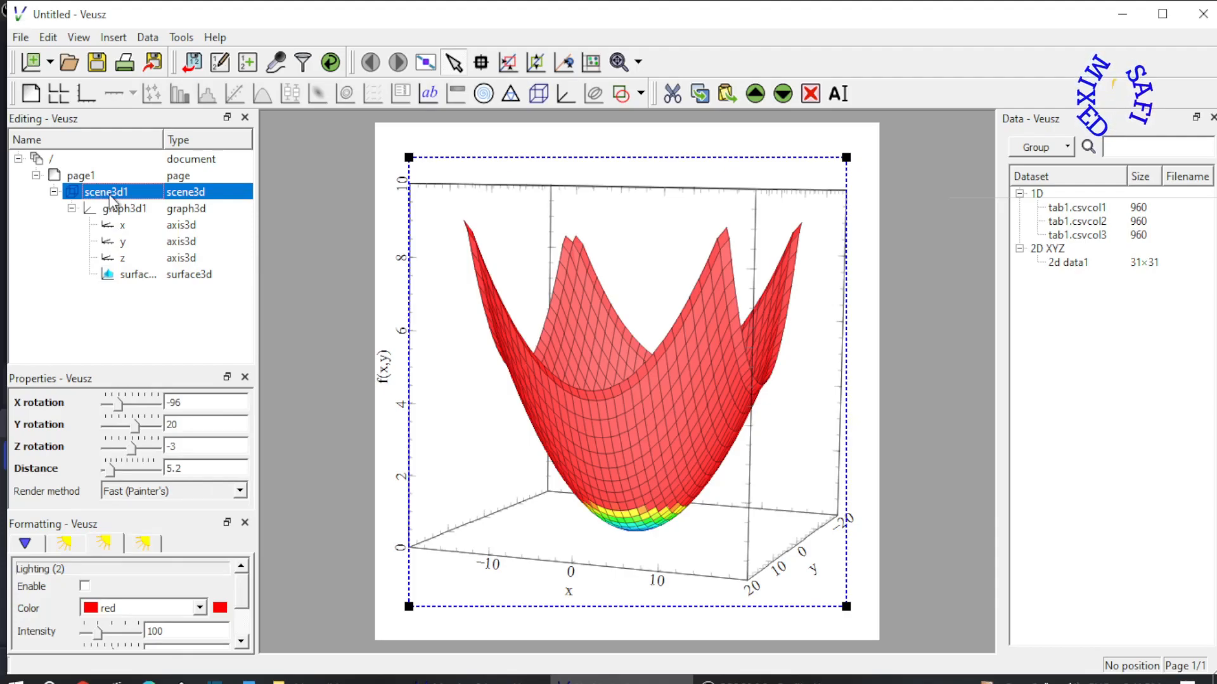
{"action": "left_click", "coordinate": [565, 92]}
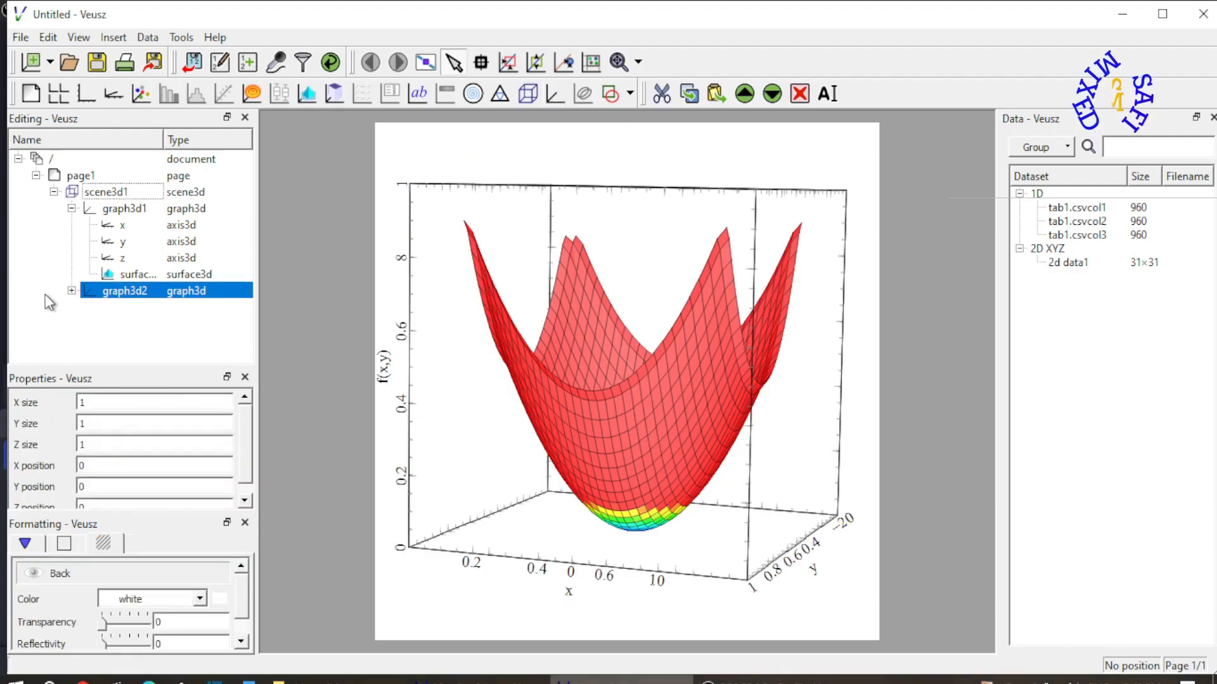
{"action": "left_click", "coordinate": [72, 291]}
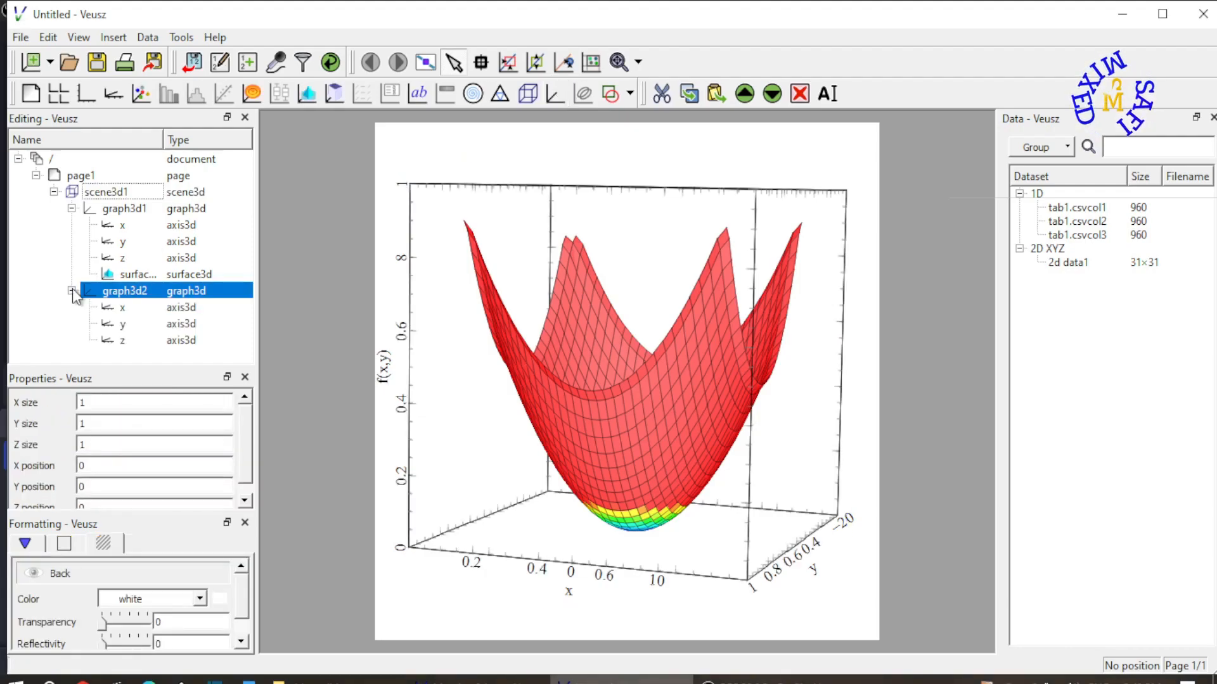
{"action": "left_click", "coordinate": [133, 307]}
{"action": "left_click", "coordinate": [127, 324]}
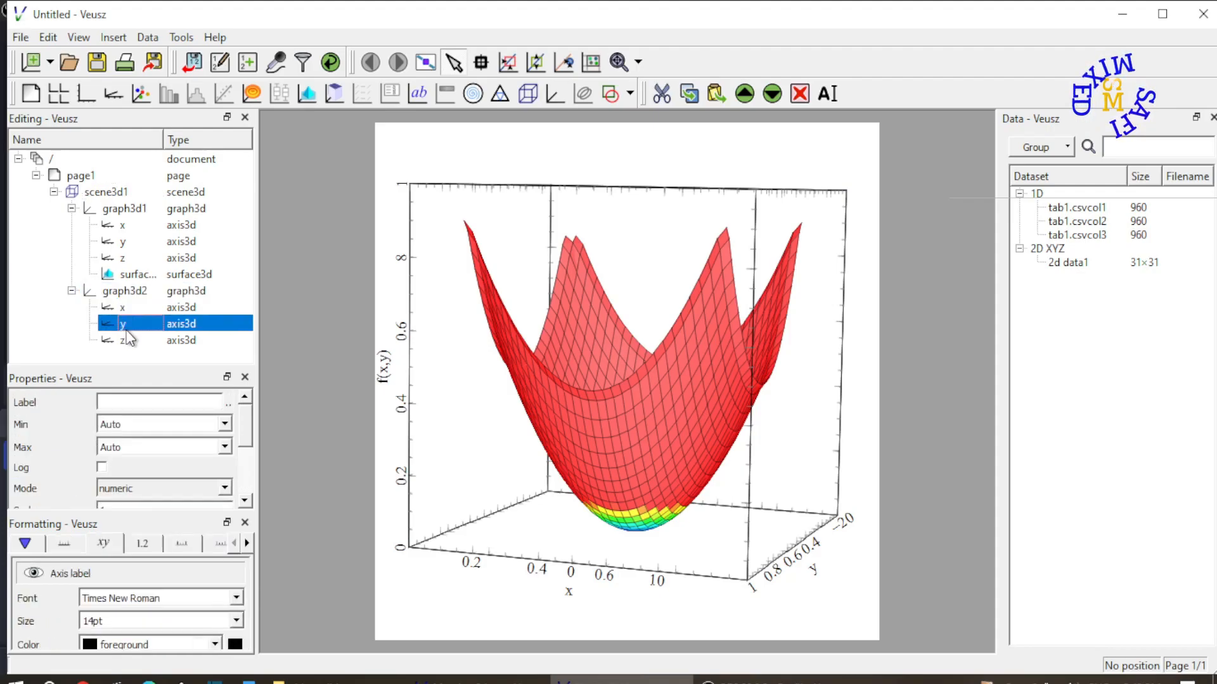
{"action": "left_click", "coordinate": [127, 342]}
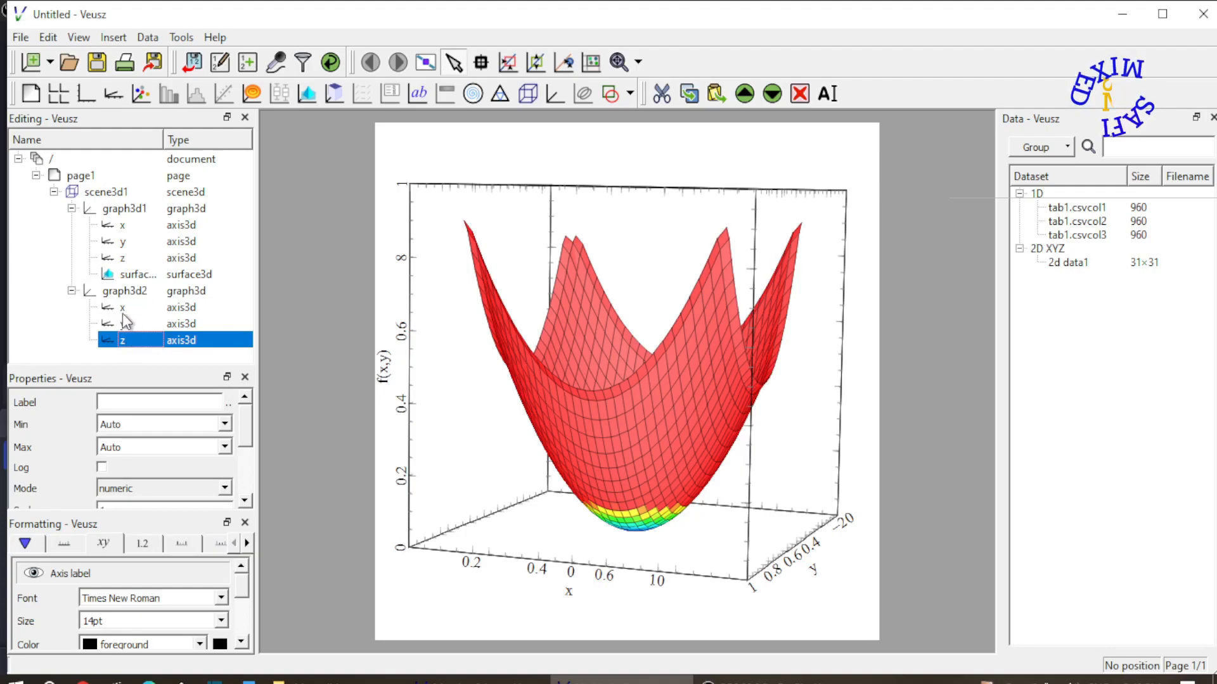
{"action": "left_click", "coordinate": [139, 360]}
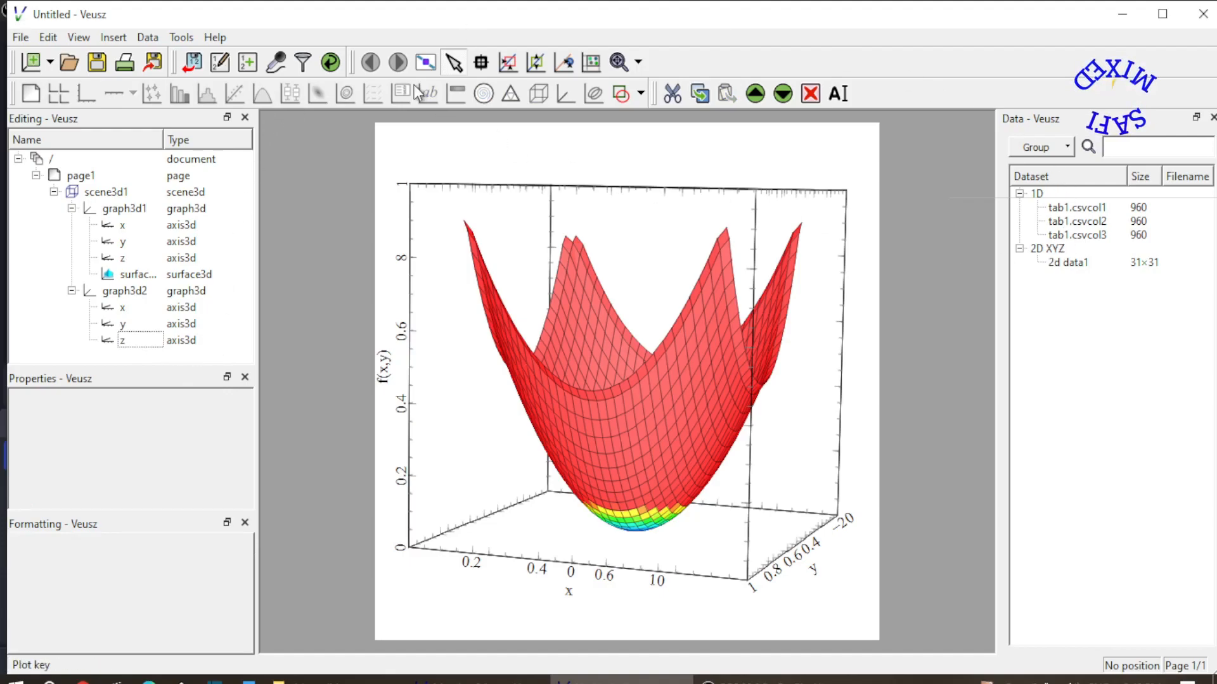
Import the data from tab2.csv as CSV with the current import options
{"action": "left_click", "coordinate": [148, 40]}
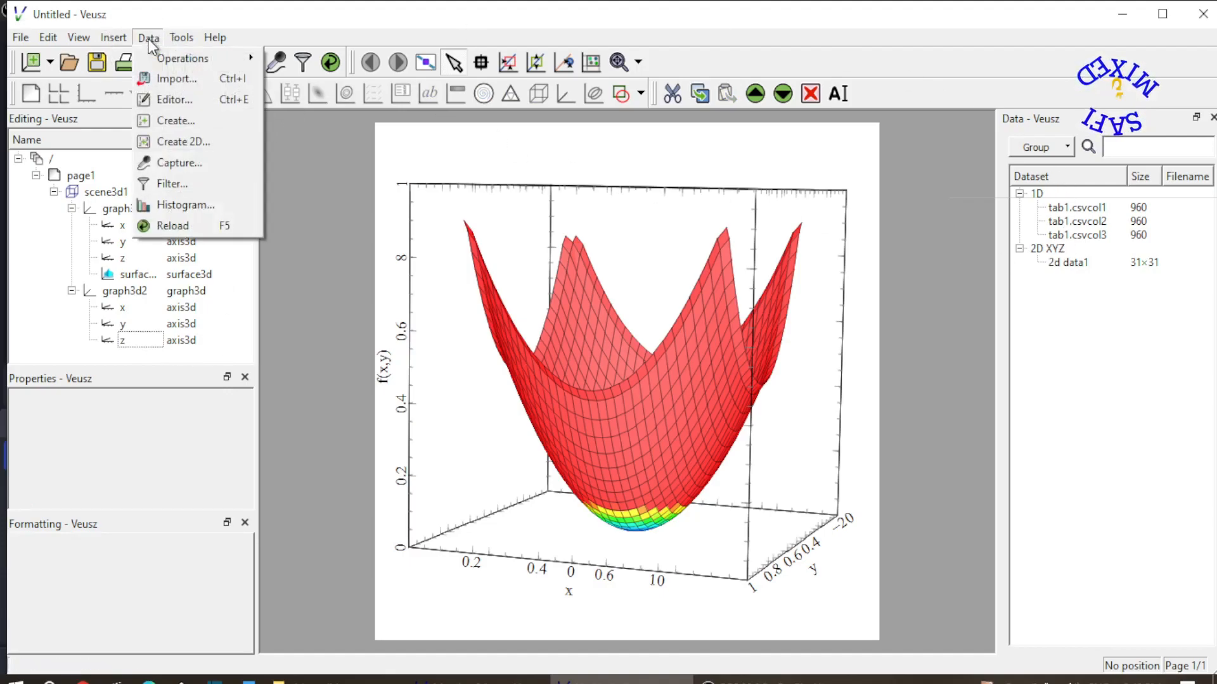
{"action": "left_click", "coordinate": [178, 78]}
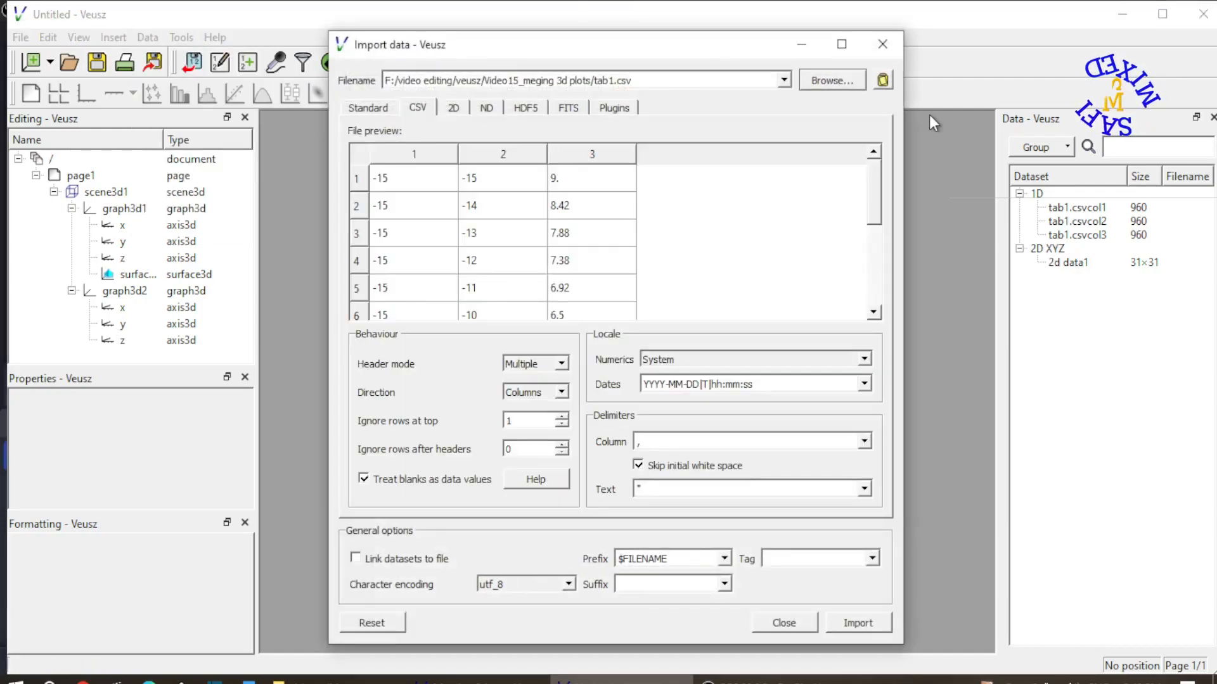
{"action": "left_click", "coordinate": [832, 81]}
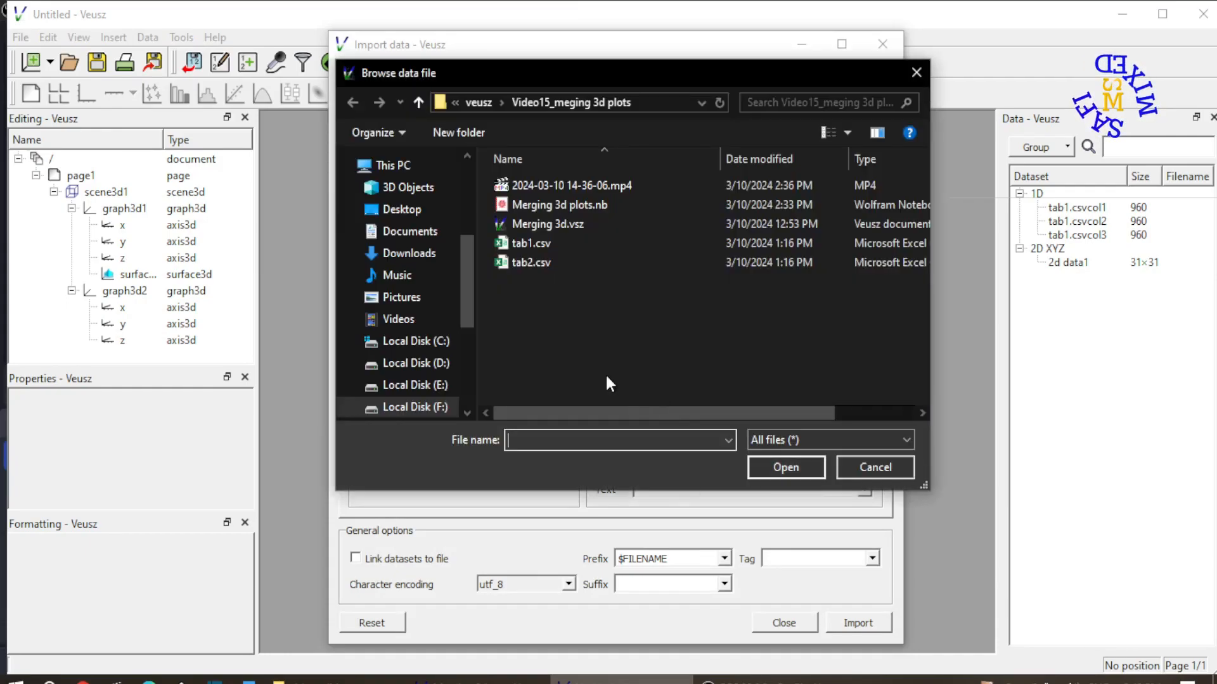
{"action": "double_click", "coordinate": [526, 263]}
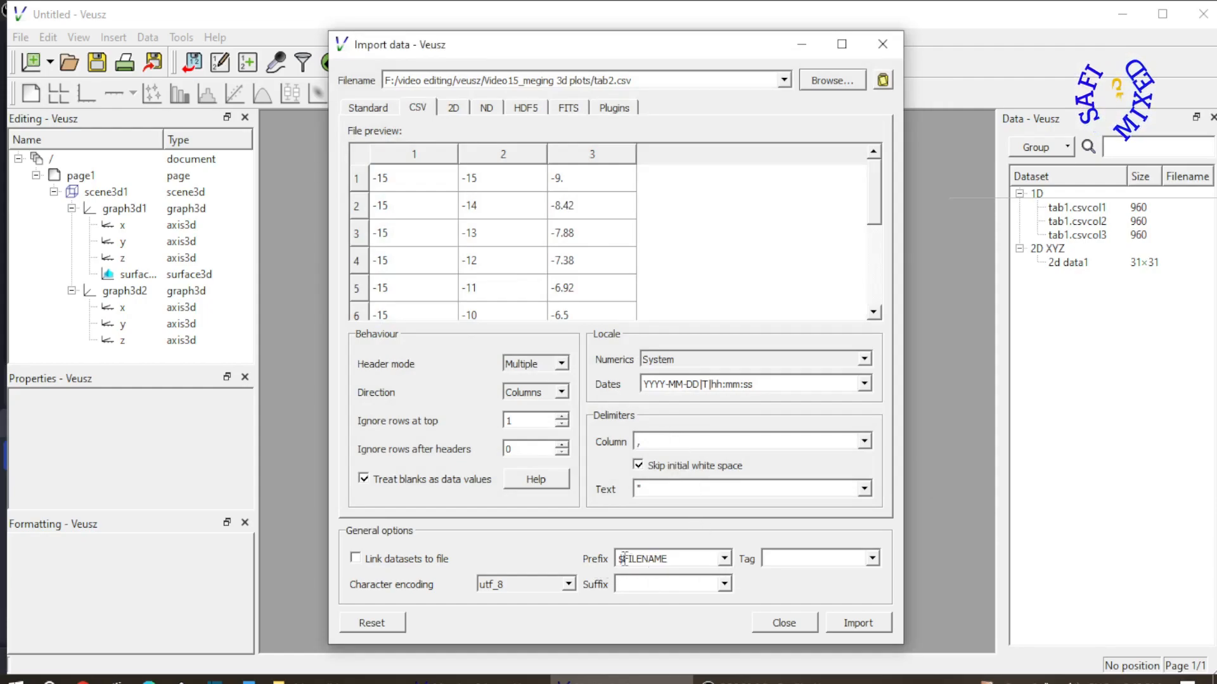
{"action": "left_click", "coordinate": [854, 622]}
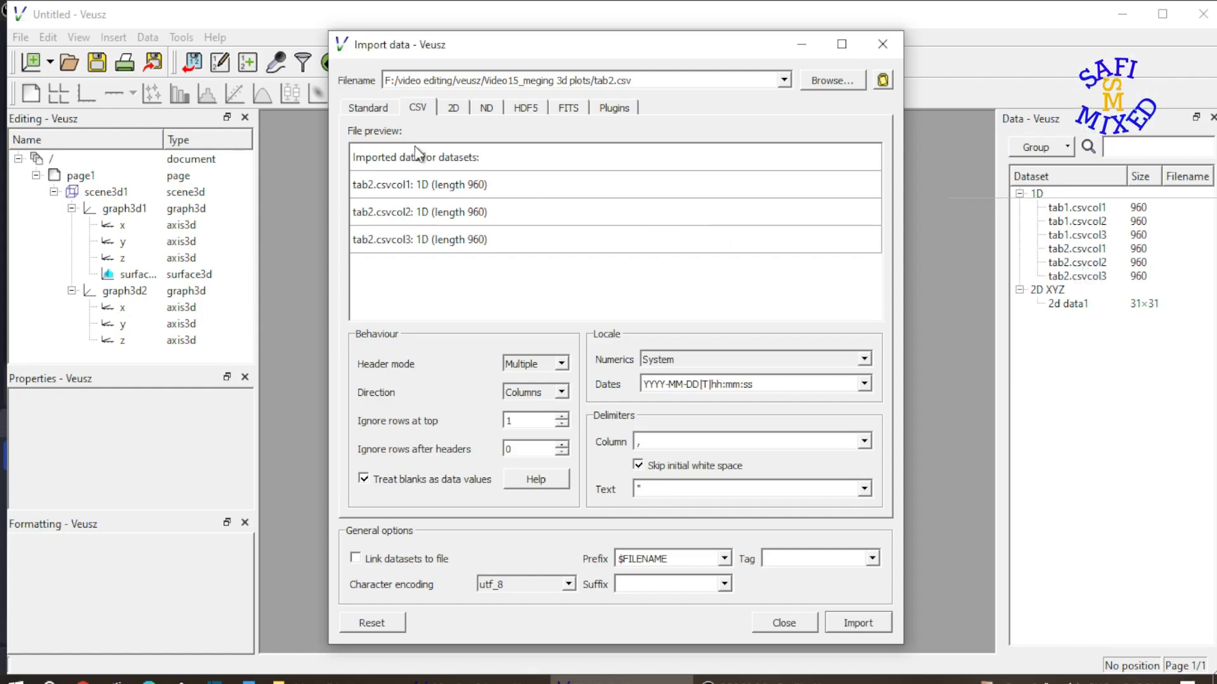
{"action": "left_click", "coordinate": [784, 624]}
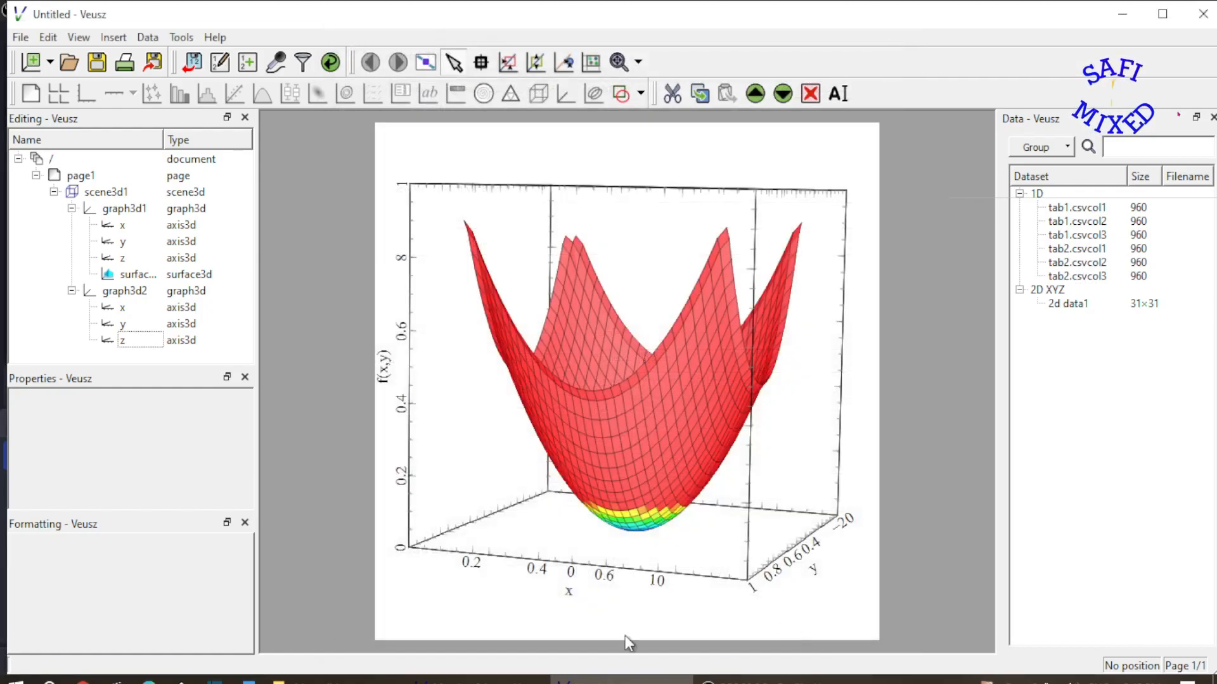
Start creating a new 2D dataset named "2d data2" from 1D datasets
{"action": "left_click", "coordinate": [149, 39]}
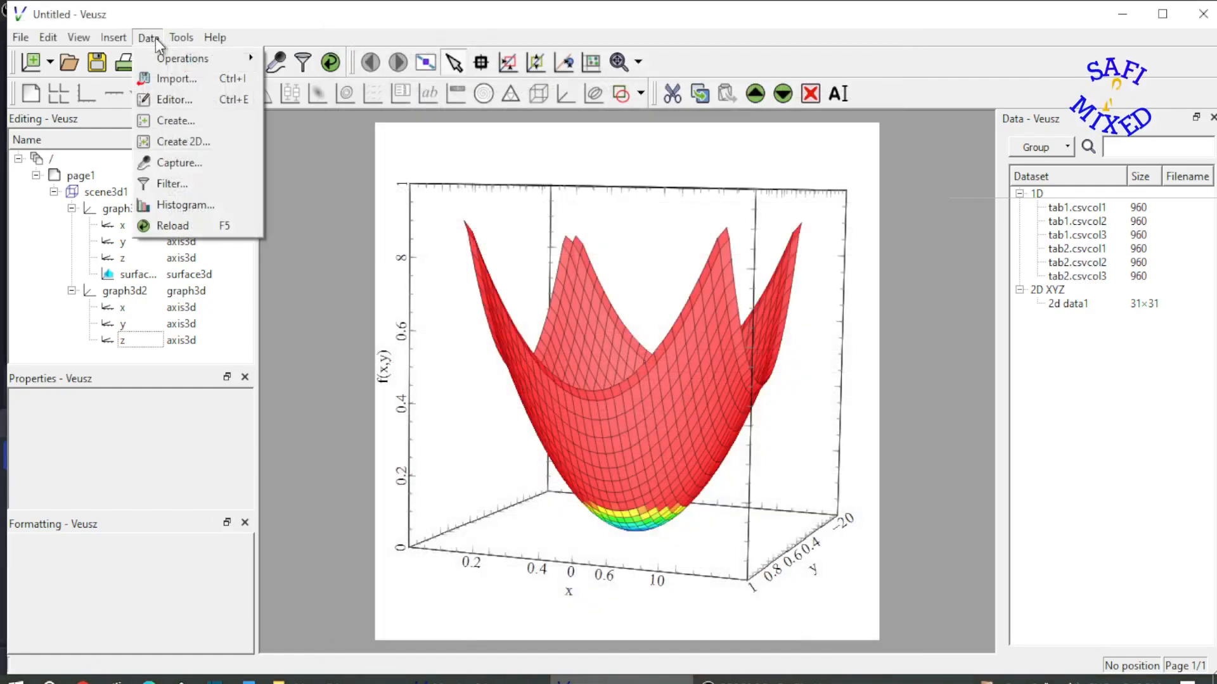
{"action": "left_click", "coordinate": [189, 145]}
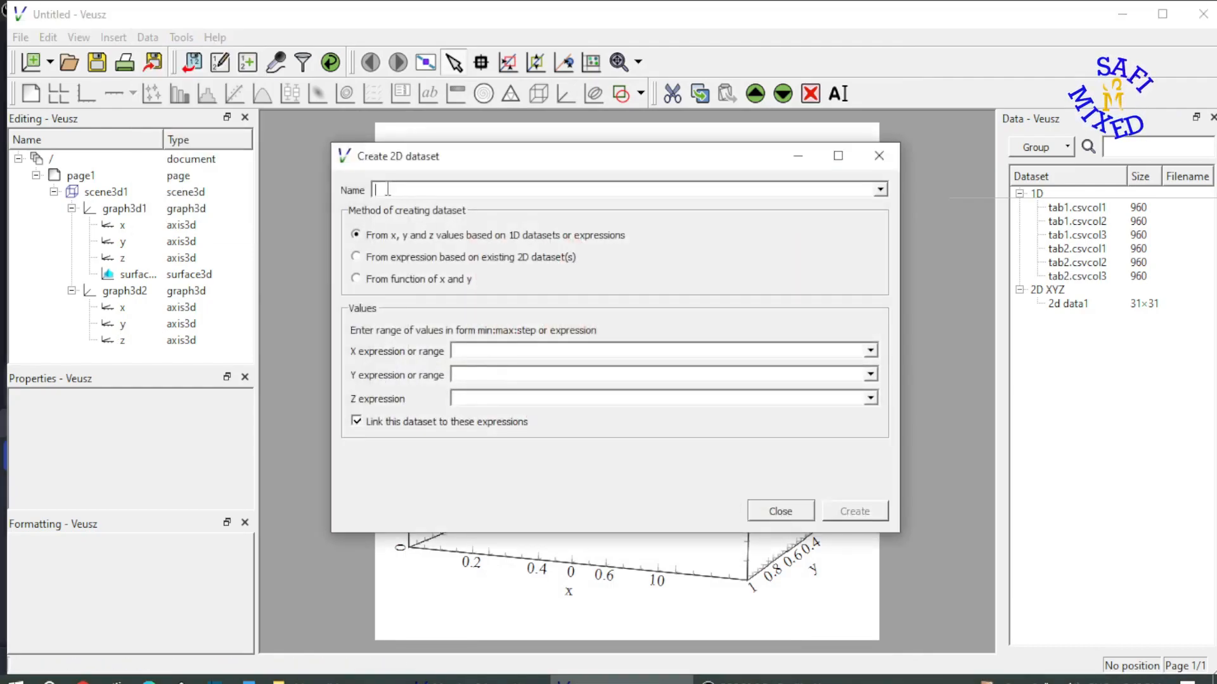
{"action": "type", "text": "2"}
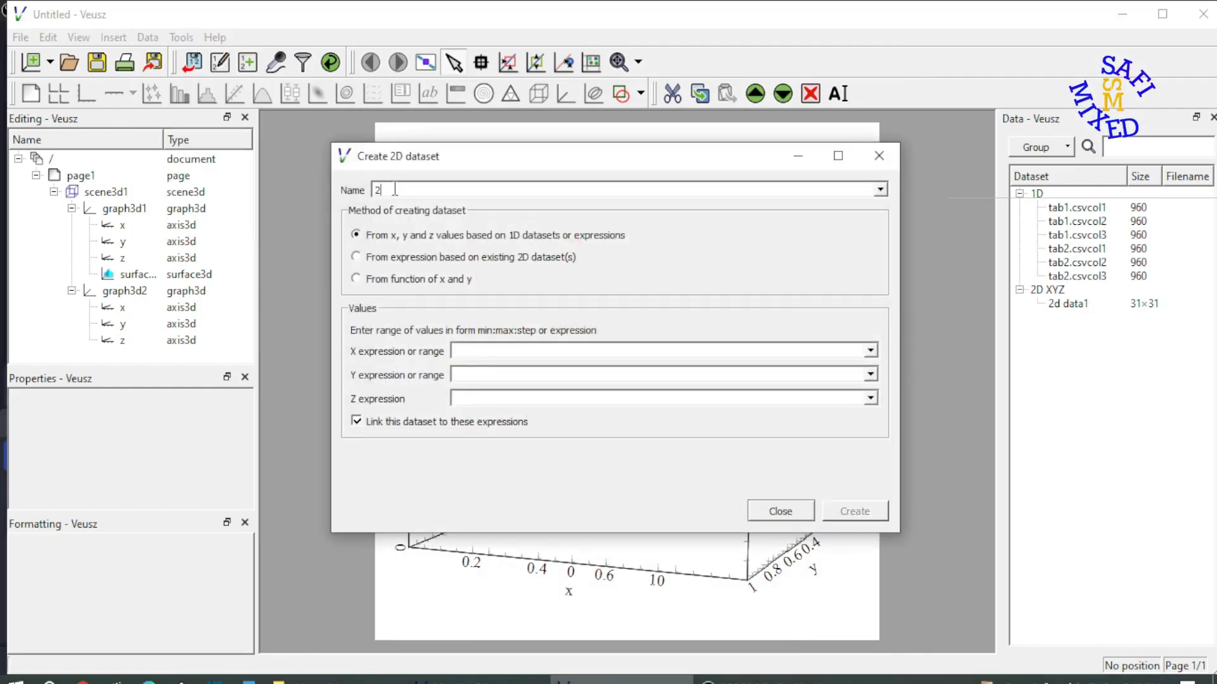
{"action": "type", "text": "d data2"}
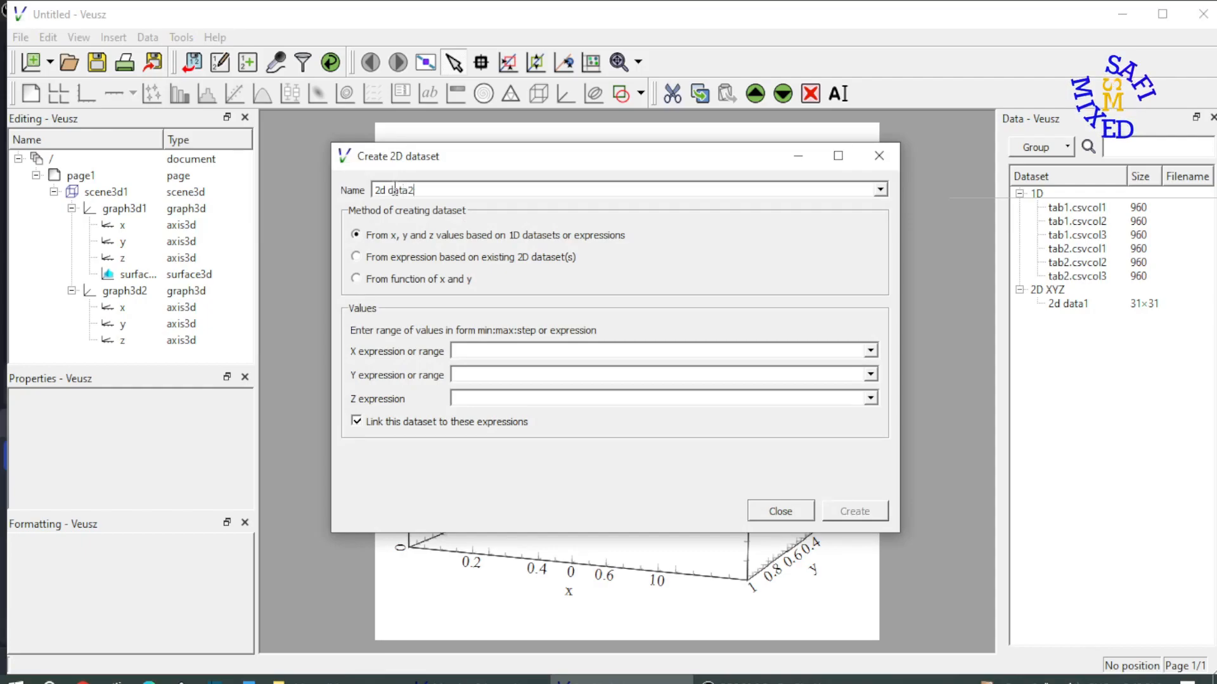
{"action": "key", "text": "Tab"}
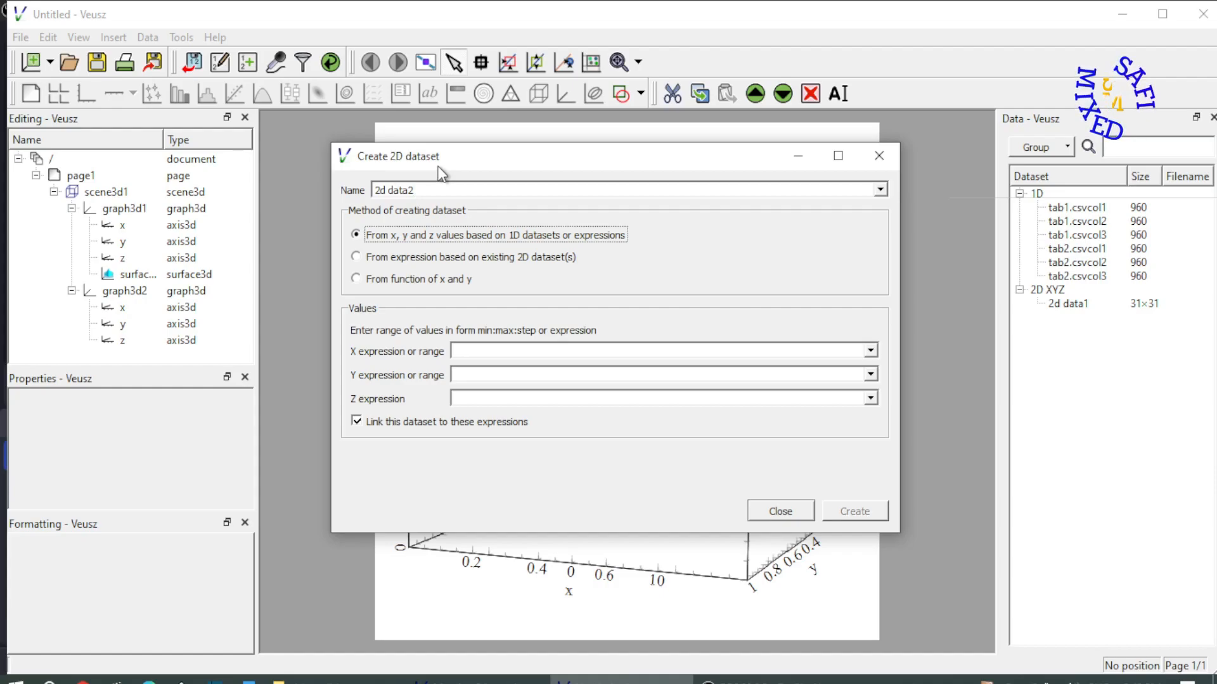
Create the 2d data2 dataset with tab2.csvcol1 as X, tab2.csvcol2 as Y and tab2.csvcol3 as Z, and close the dialog
{"action": "left_click", "coordinate": [869, 351]}
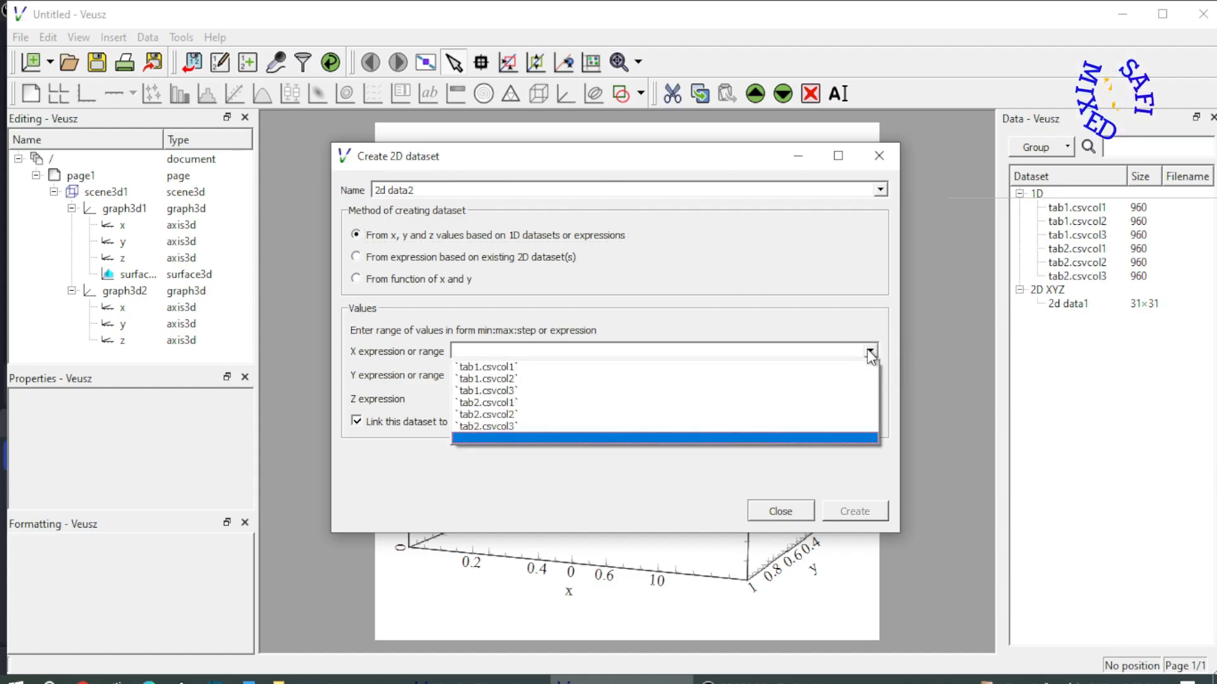
{"action": "left_click", "coordinate": [578, 403]}
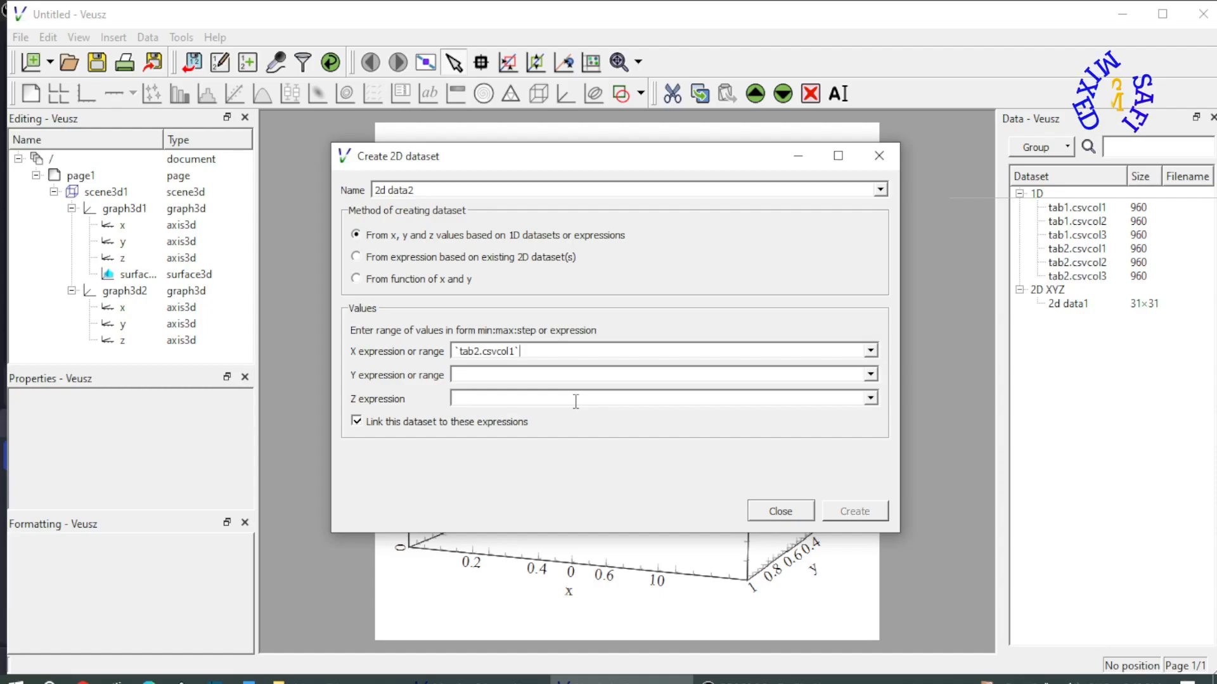
{"action": "left_click", "coordinate": [871, 375]}
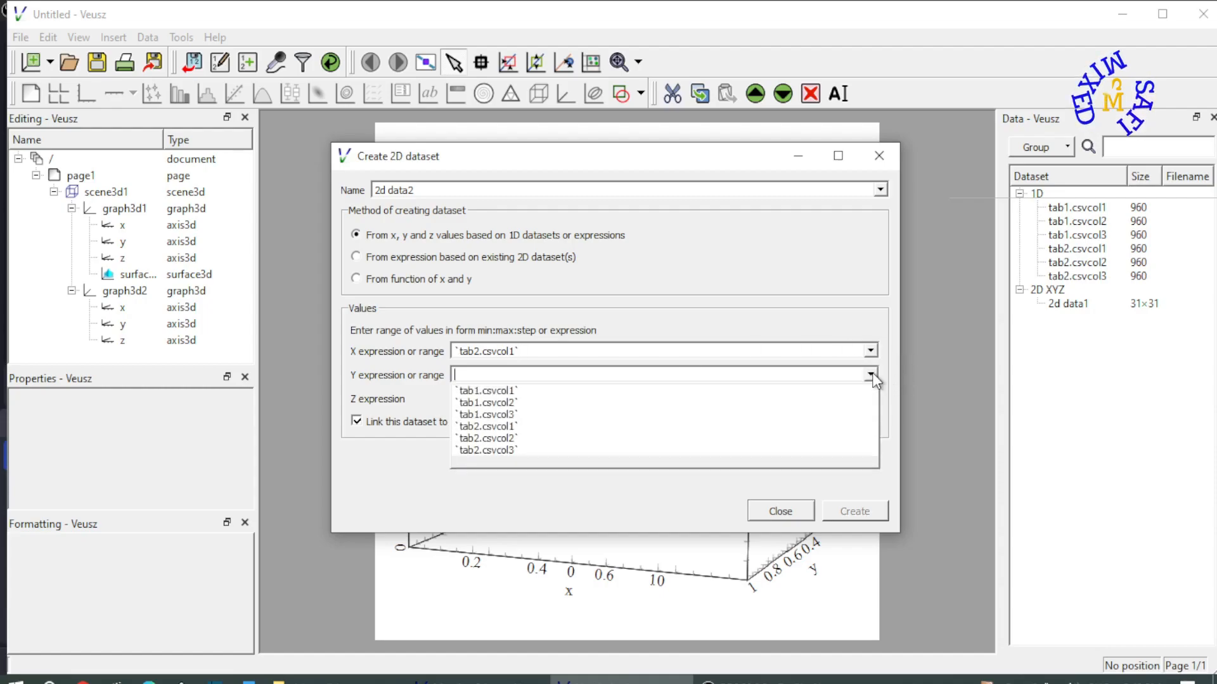
{"action": "left_click", "coordinate": [549, 439]}
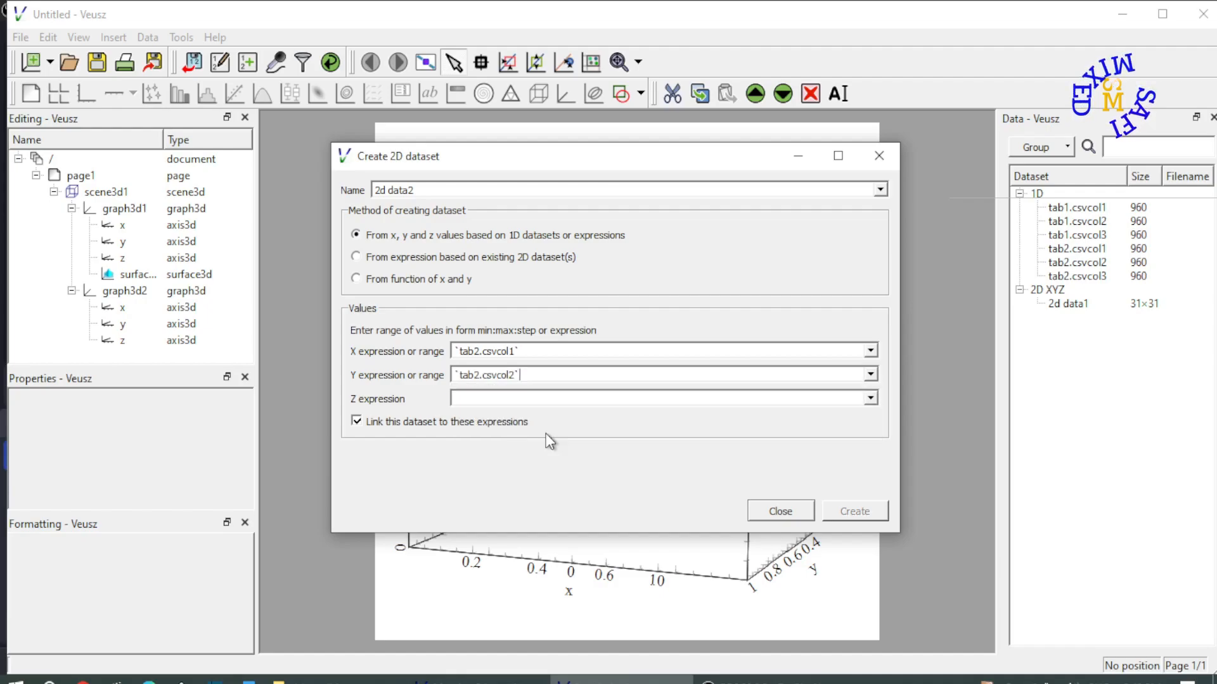
{"action": "left_click", "coordinate": [873, 400]}
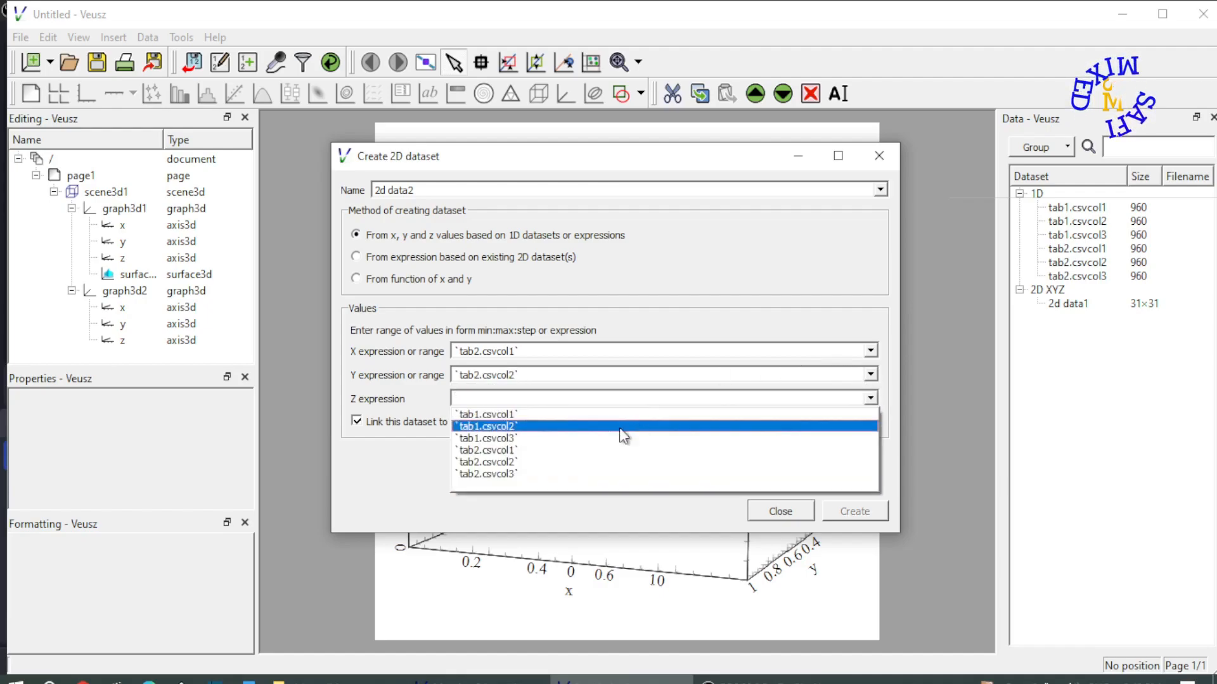
{"action": "left_click", "coordinate": [539, 475]}
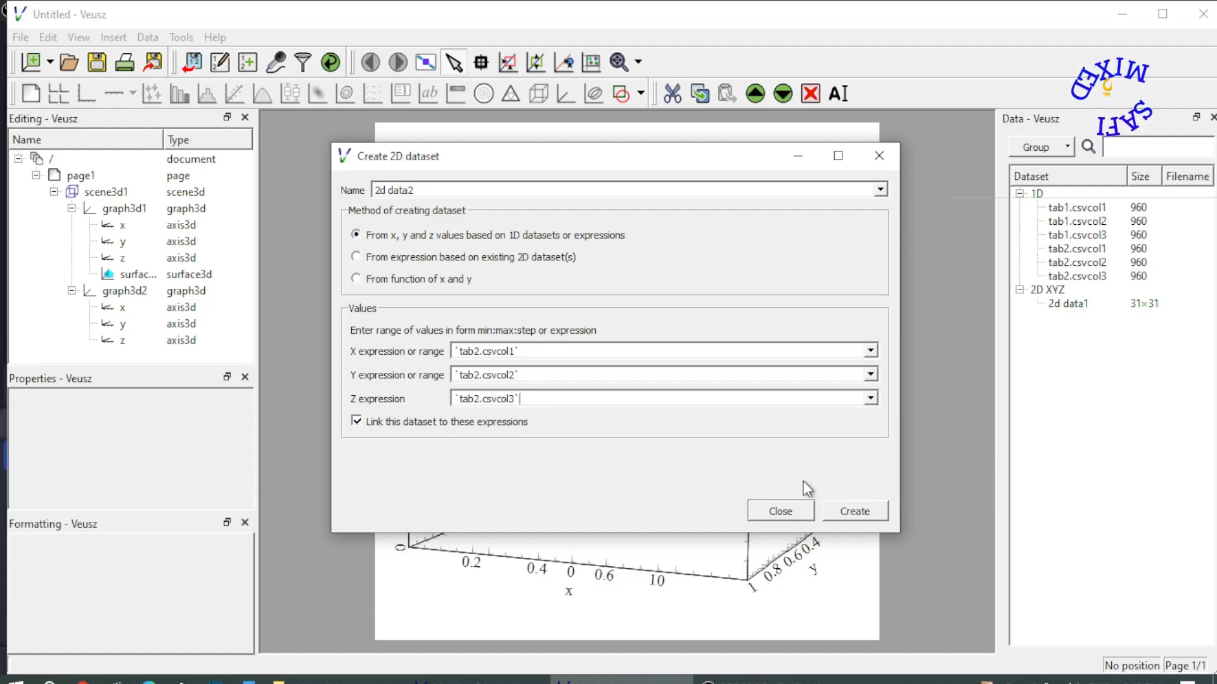
{"action": "left_click", "coordinate": [866, 512]}
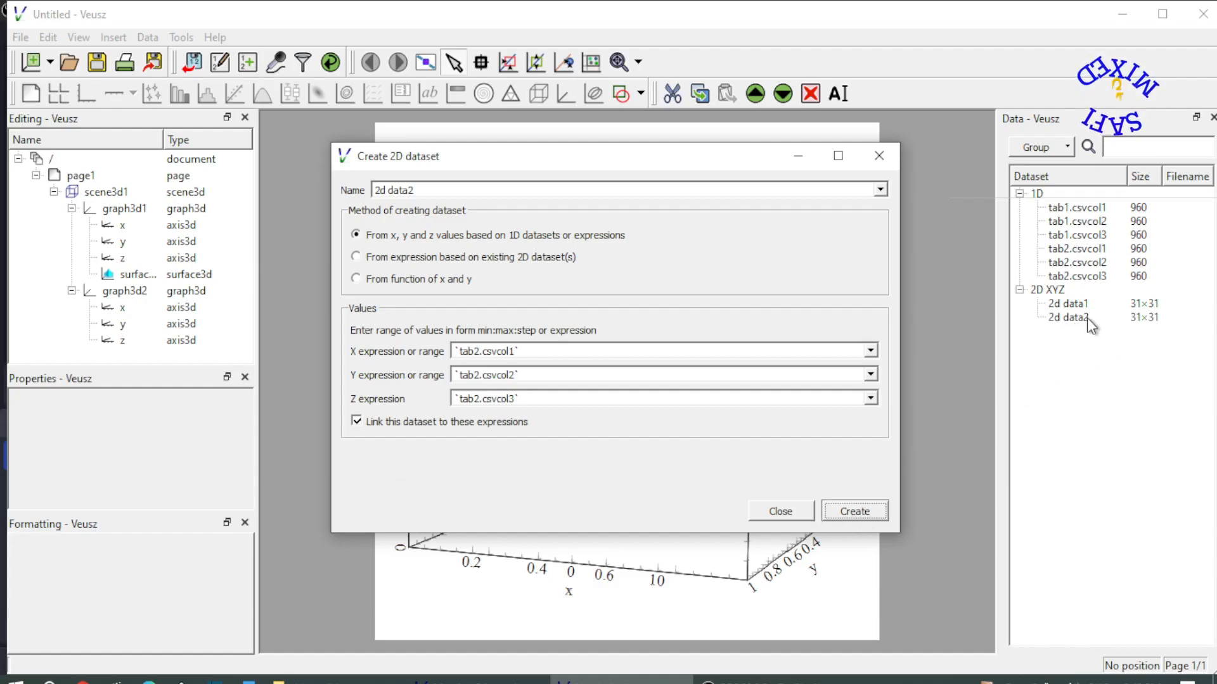
{"action": "left_click", "coordinate": [775, 511]}
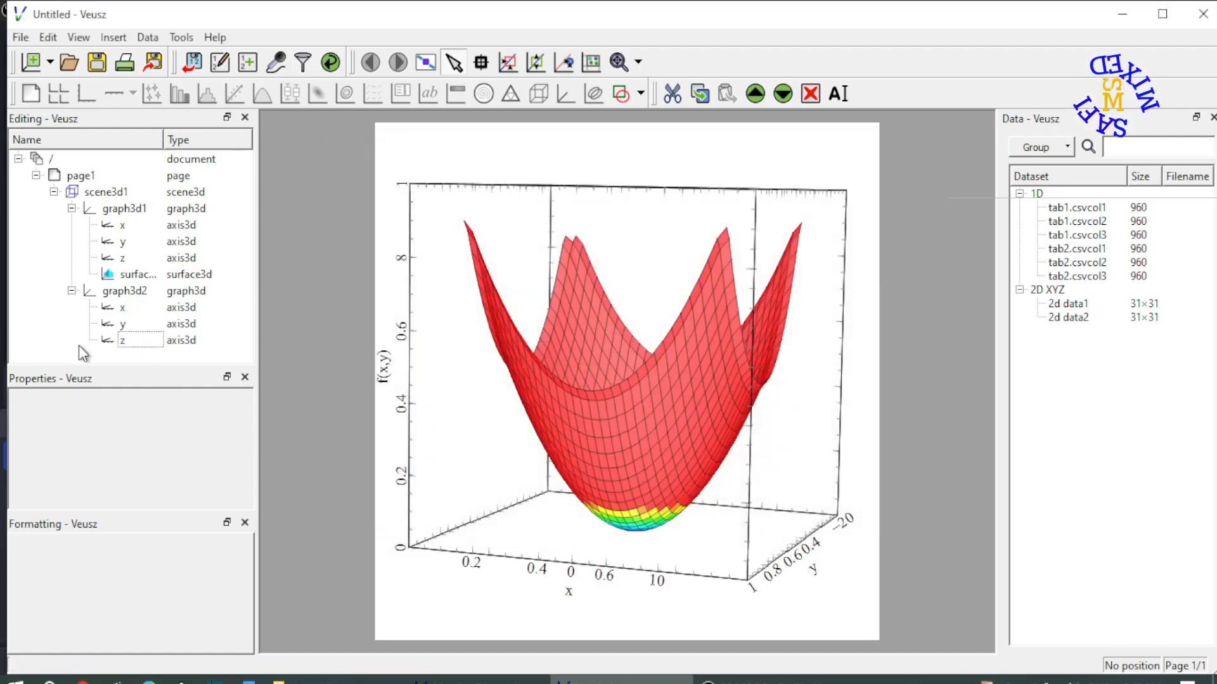
Add a 3D surface to graph3d2 that plots 2d data2 and takes its color from 2d data1
{"action": "left_click", "coordinate": [121, 292]}
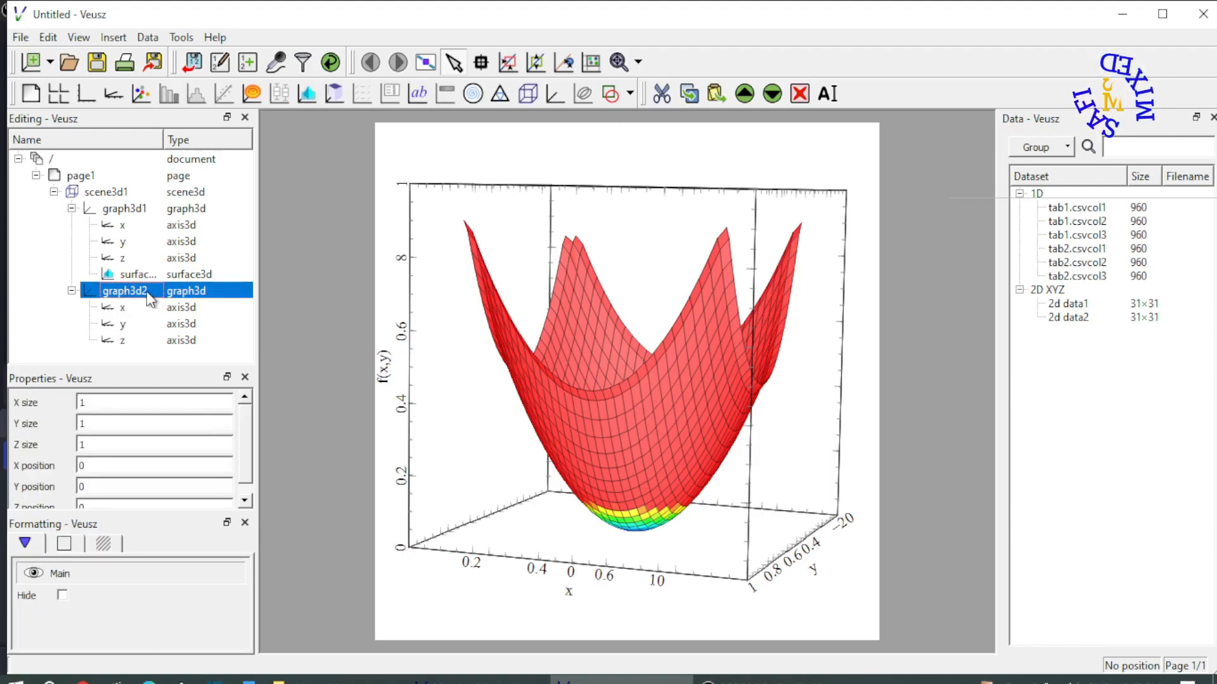
{"action": "left_click", "coordinate": [303, 93]}
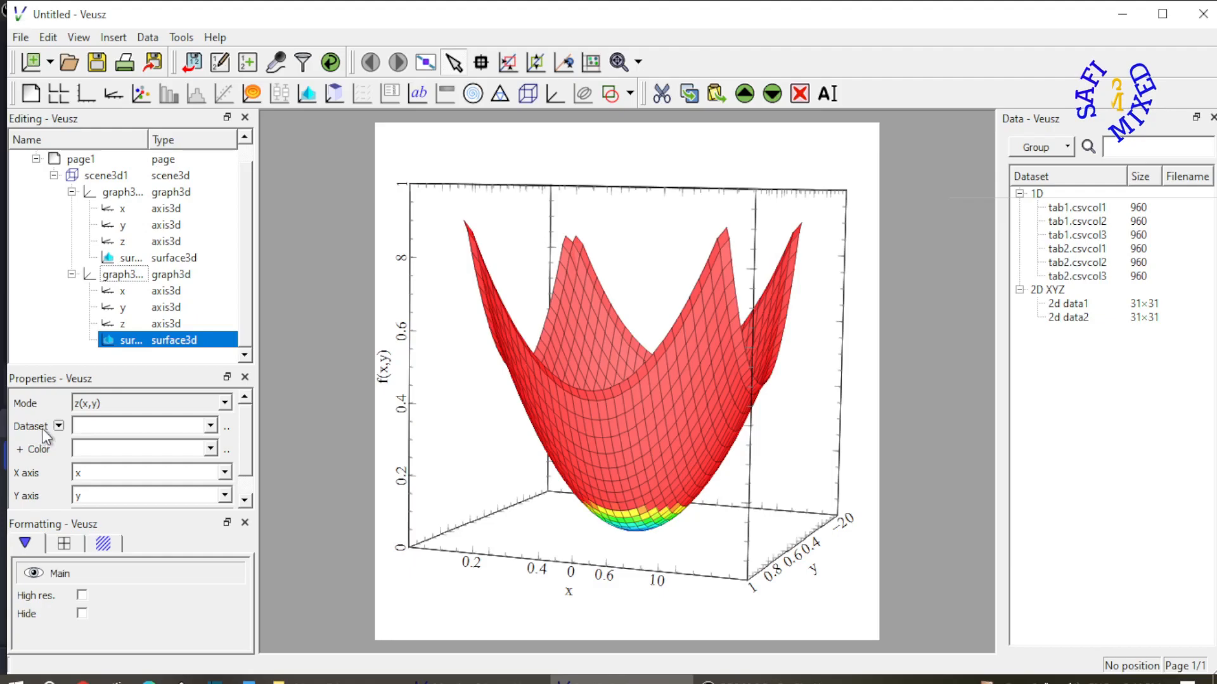
{"action": "left_click", "coordinate": [211, 427]}
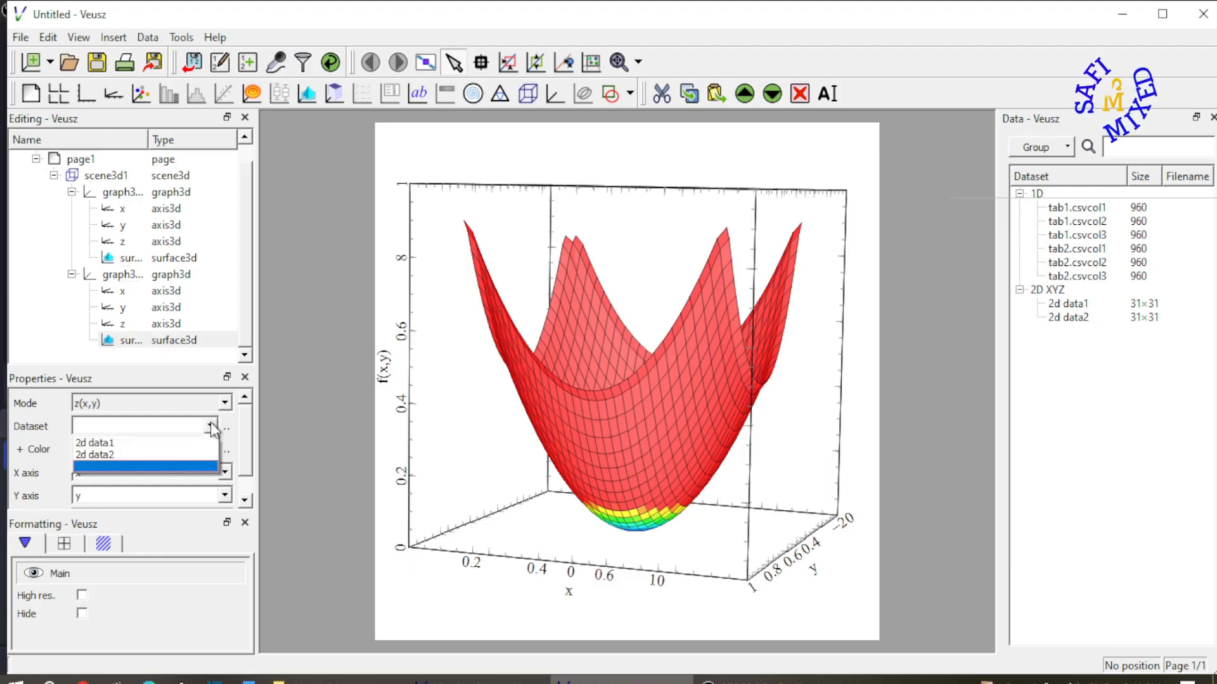
{"action": "left_click", "coordinate": [123, 454]}
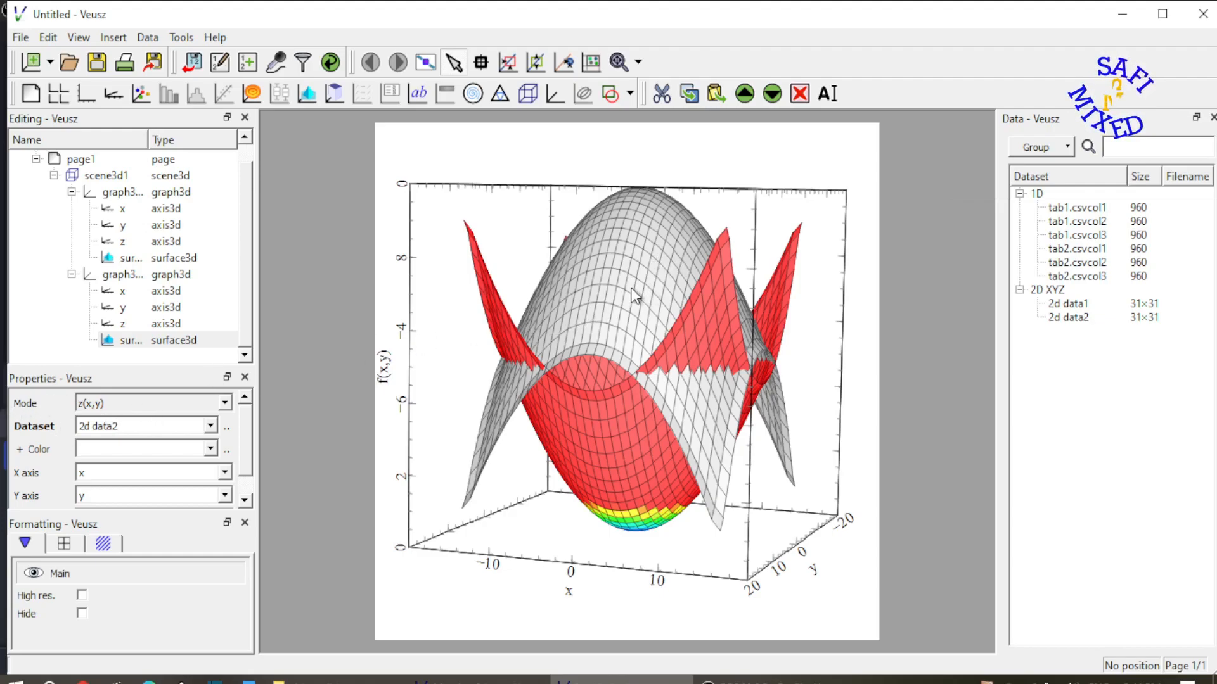
{"action": "left_click", "coordinate": [211, 449]}
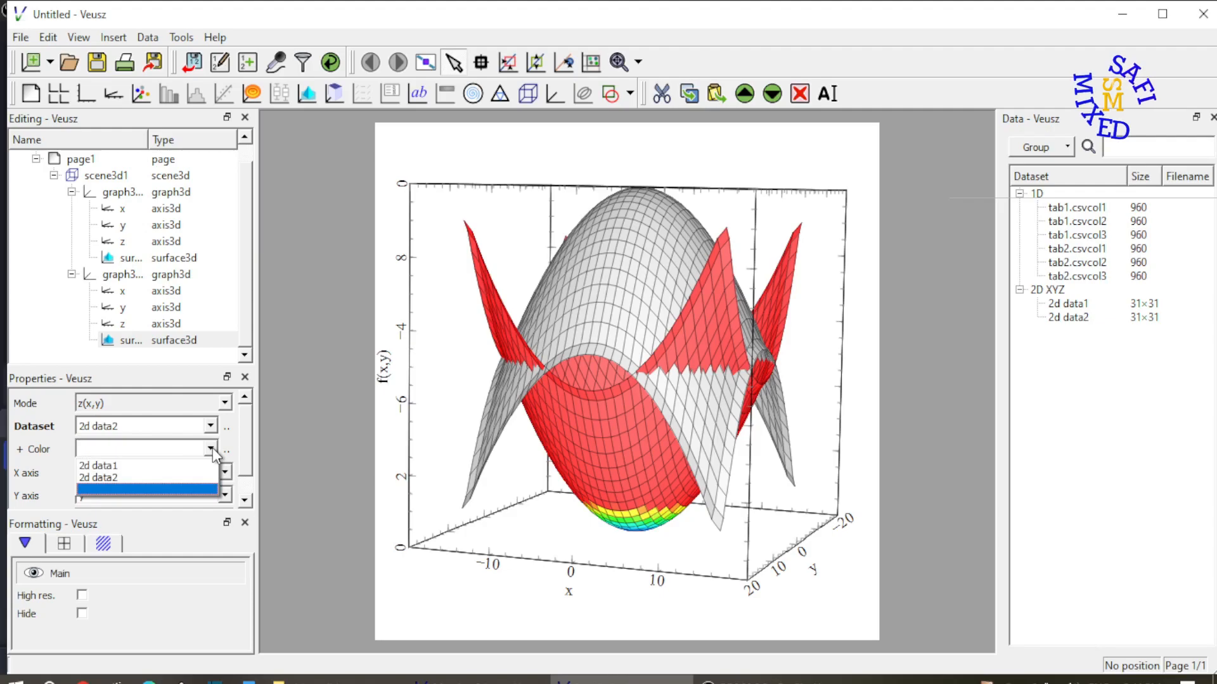
{"action": "left_click", "coordinate": [139, 467]}
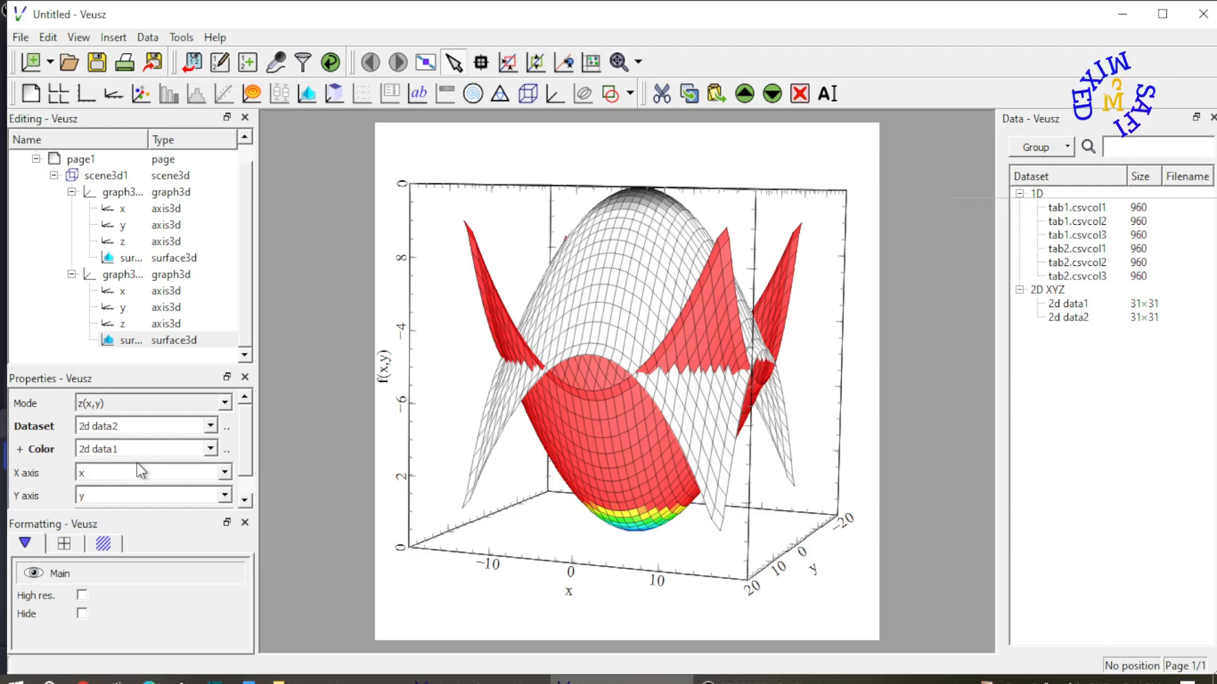
Apply the spectrum2 color map to the graph3d2 surface and invert it
{"action": "scroll", "coordinate": [249, 443], "scroll_direction": "down", "scroll_amount": 2}
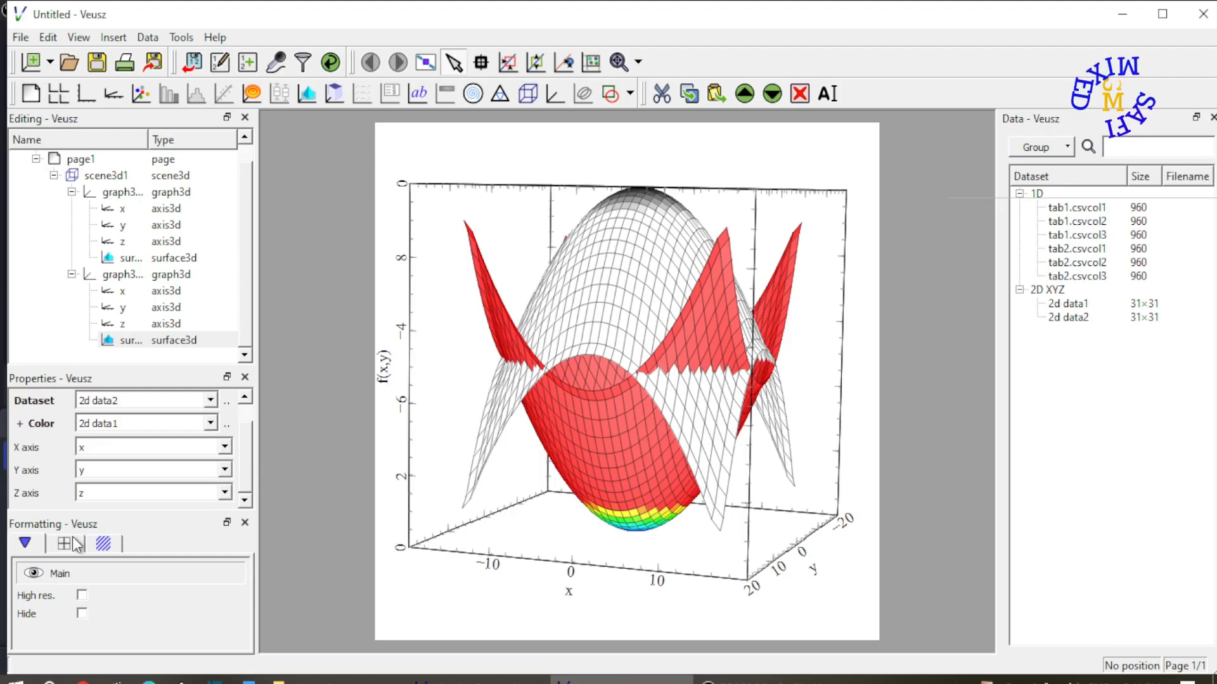
{"action": "left_click", "coordinate": [105, 546]}
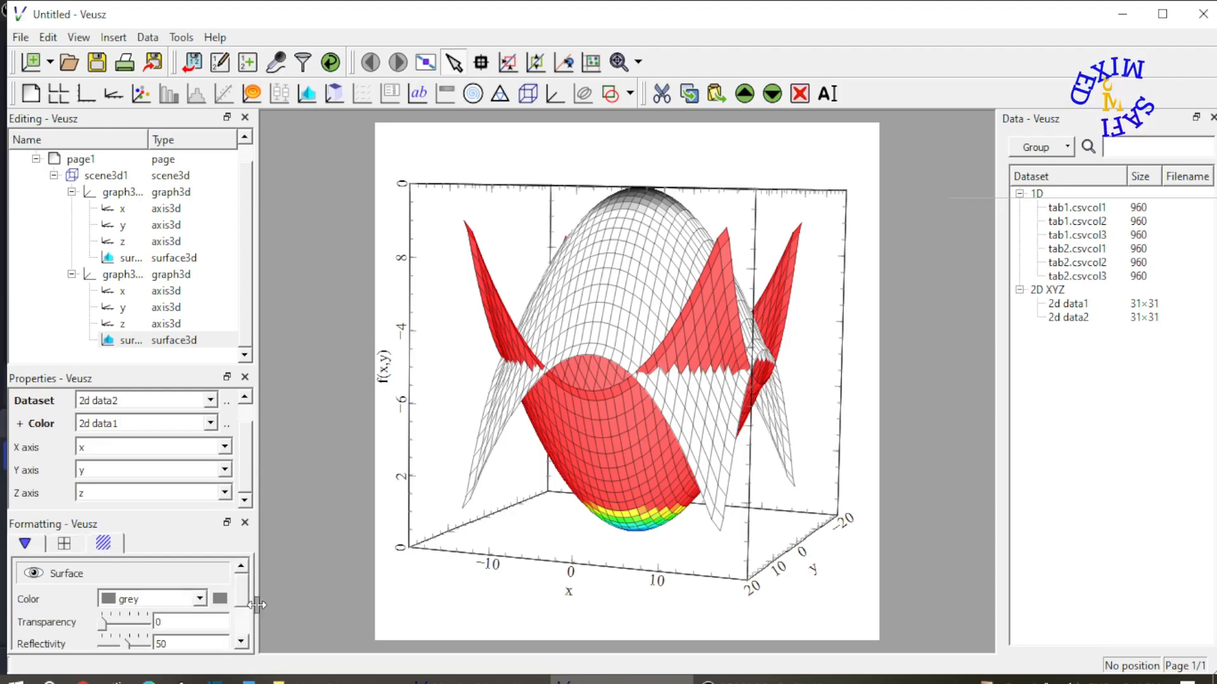
{"action": "left_click_drag", "start_coordinate": [246, 591], "coordinate": [248, 626]}
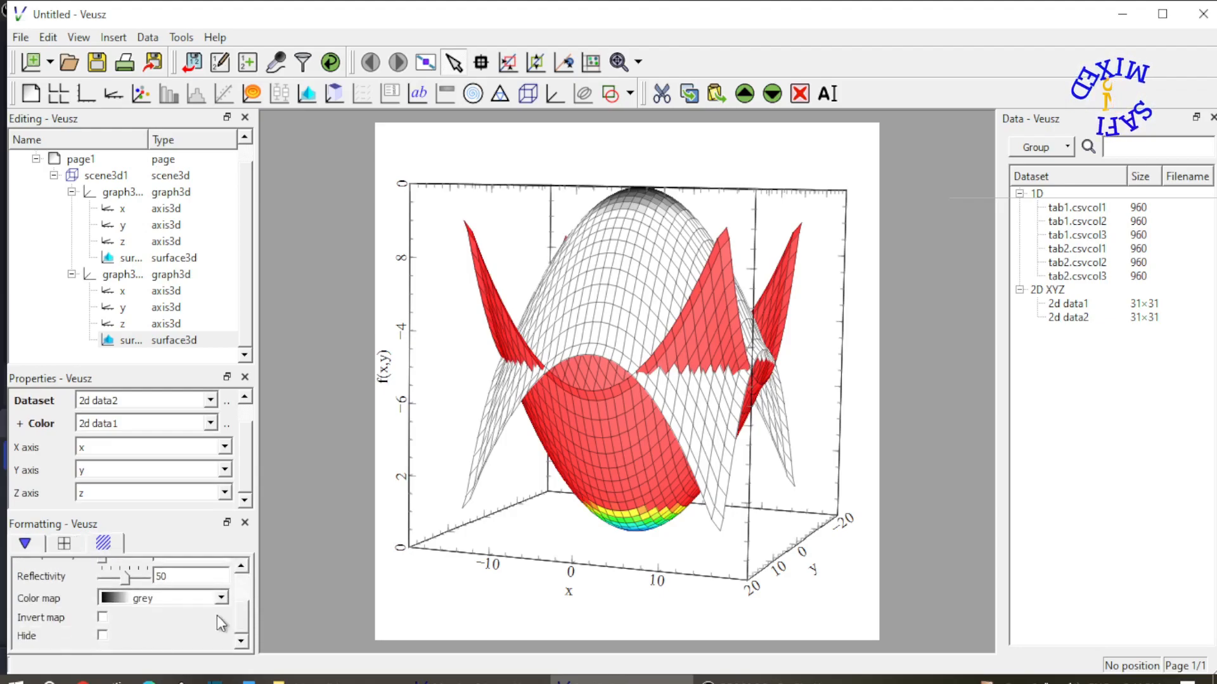
{"action": "left_click", "coordinate": [219, 598]}
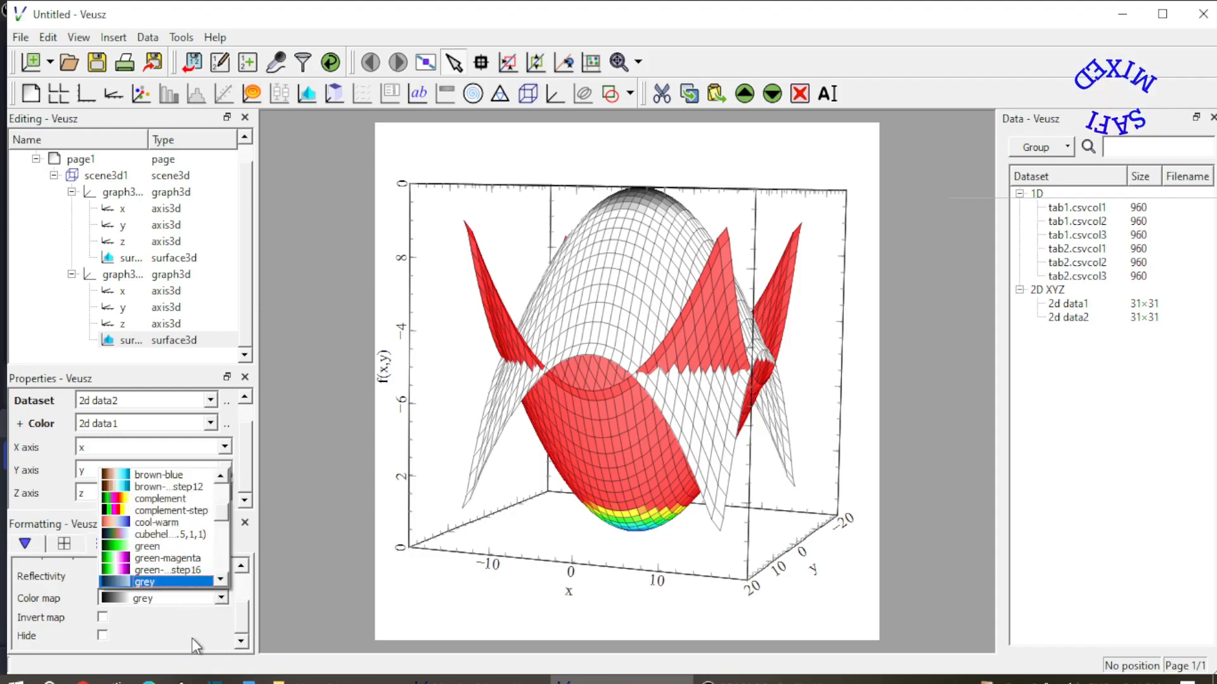
{"action": "scroll", "coordinate": [190, 558], "scroll_direction": "down", "scroll_amount": 4}
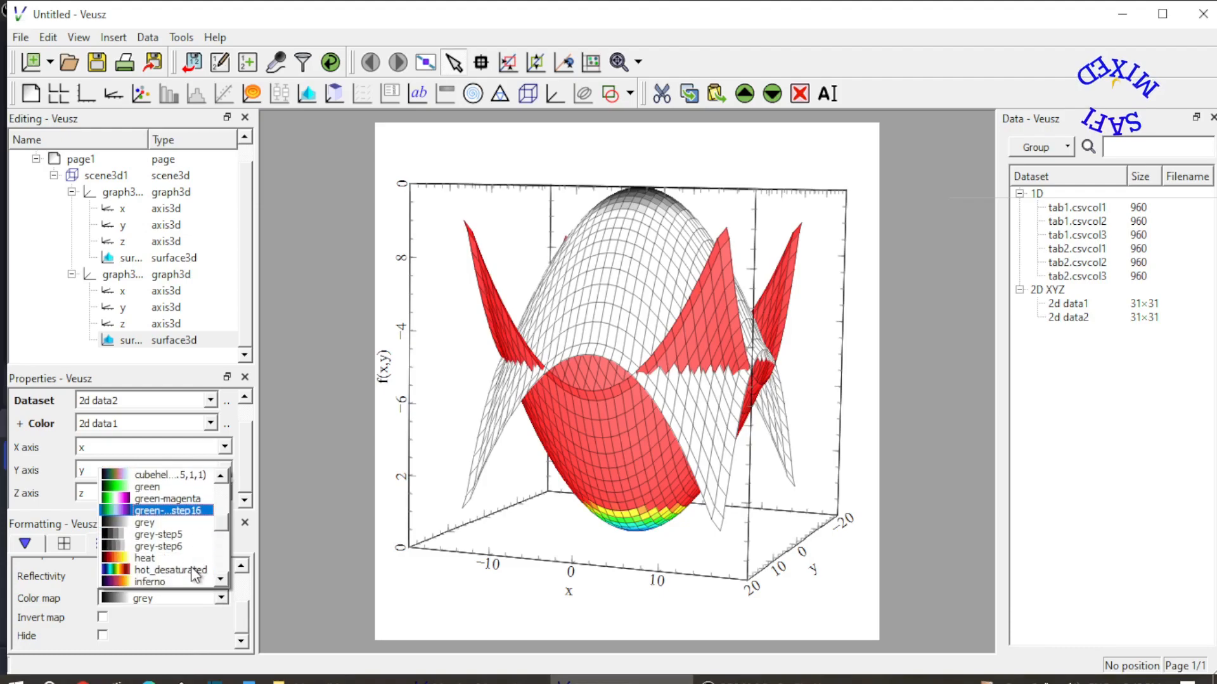
{"action": "scroll", "coordinate": [191, 567], "scroll_direction": "down", "scroll_amount": 5}
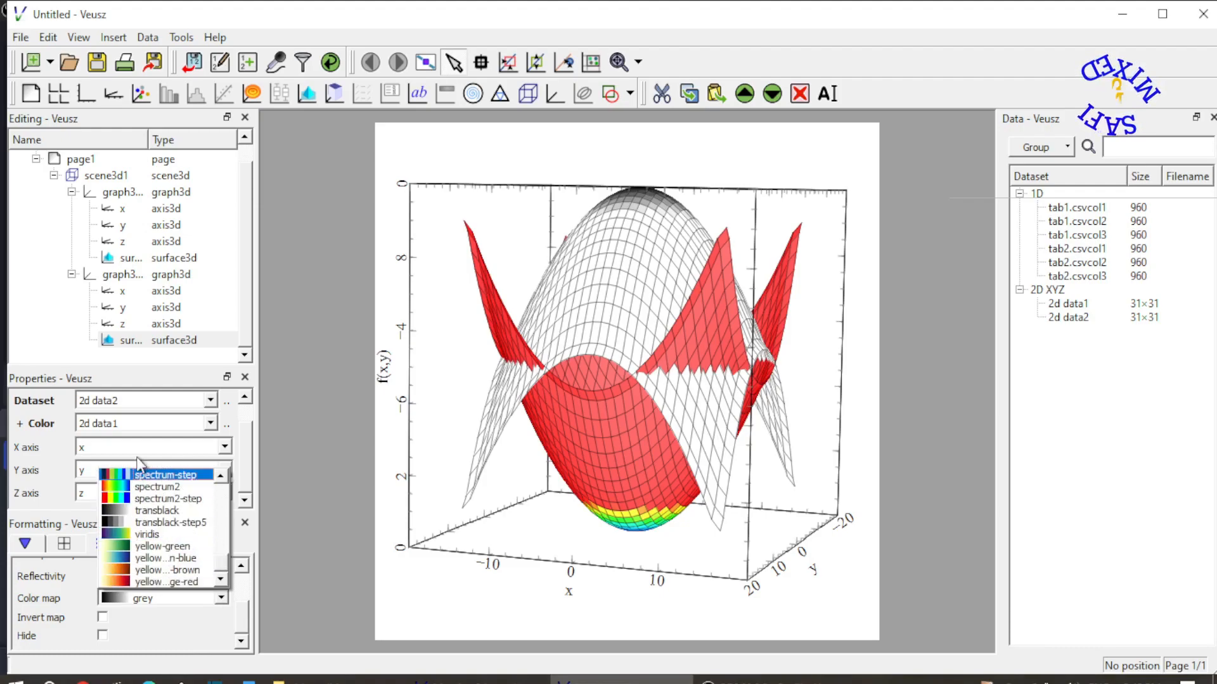
{"action": "left_click", "coordinate": [144, 488]}
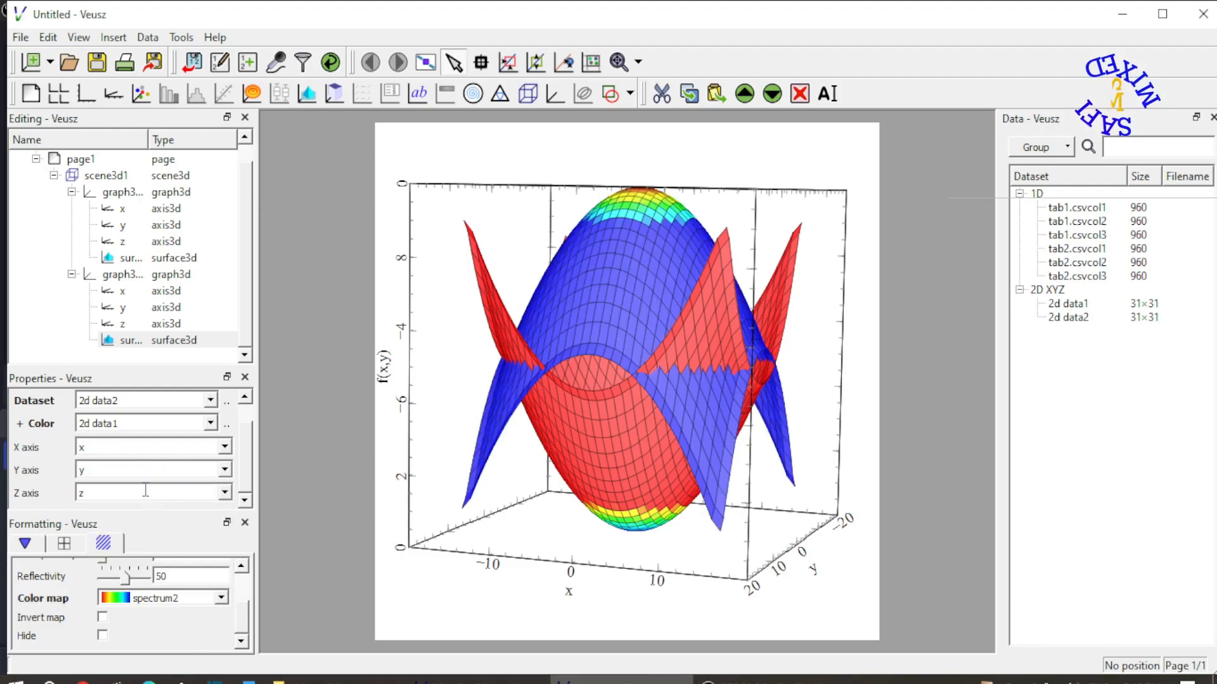
{"action": "left_click", "coordinate": [101, 616]}
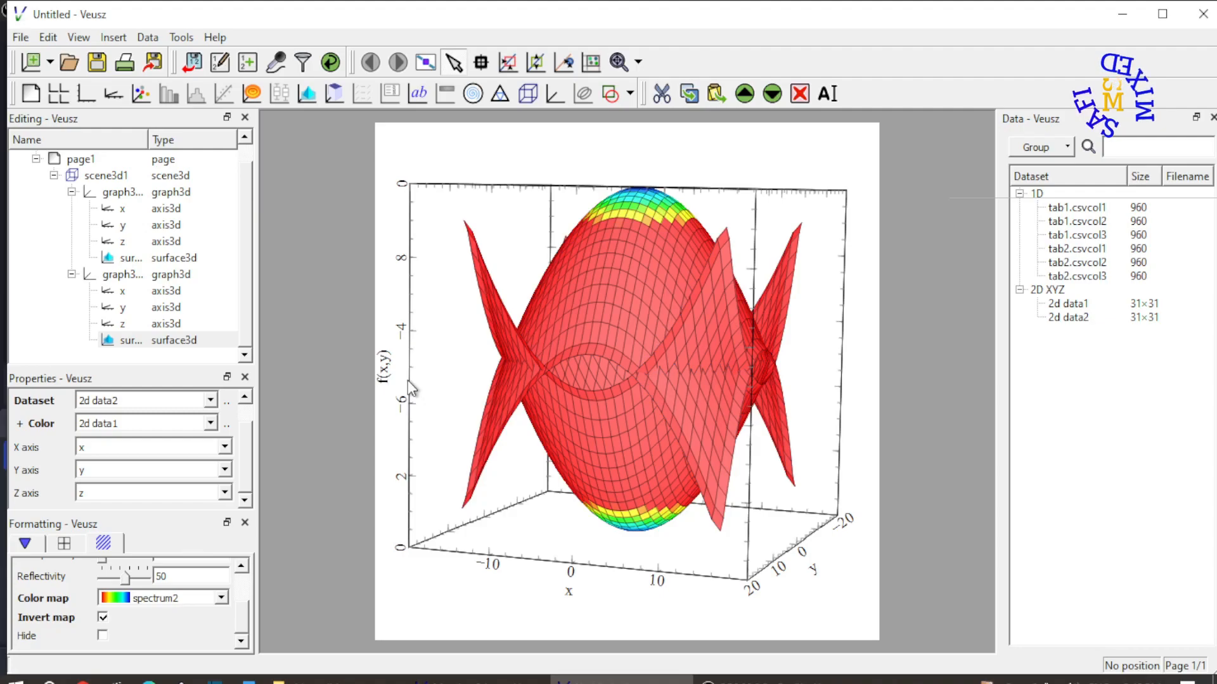
Set the minimum of graph3d1's z axis to -10
{"action": "left_click", "coordinate": [141, 324]}
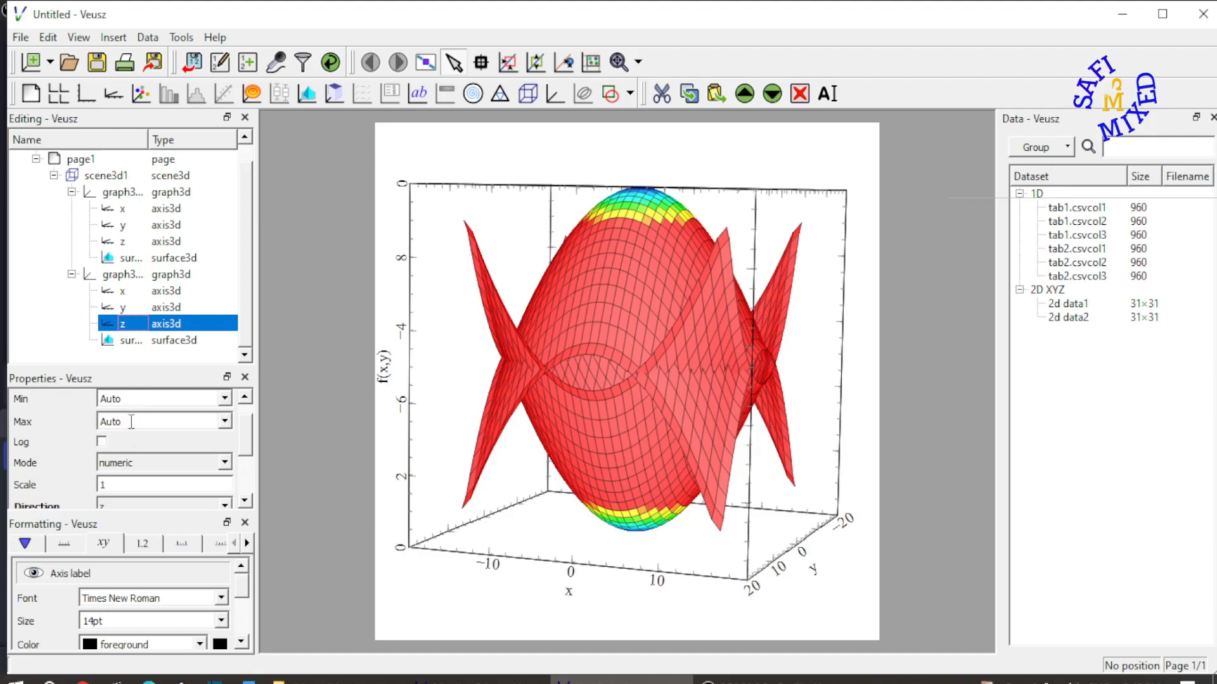
{"action": "left_click", "coordinate": [125, 245]}
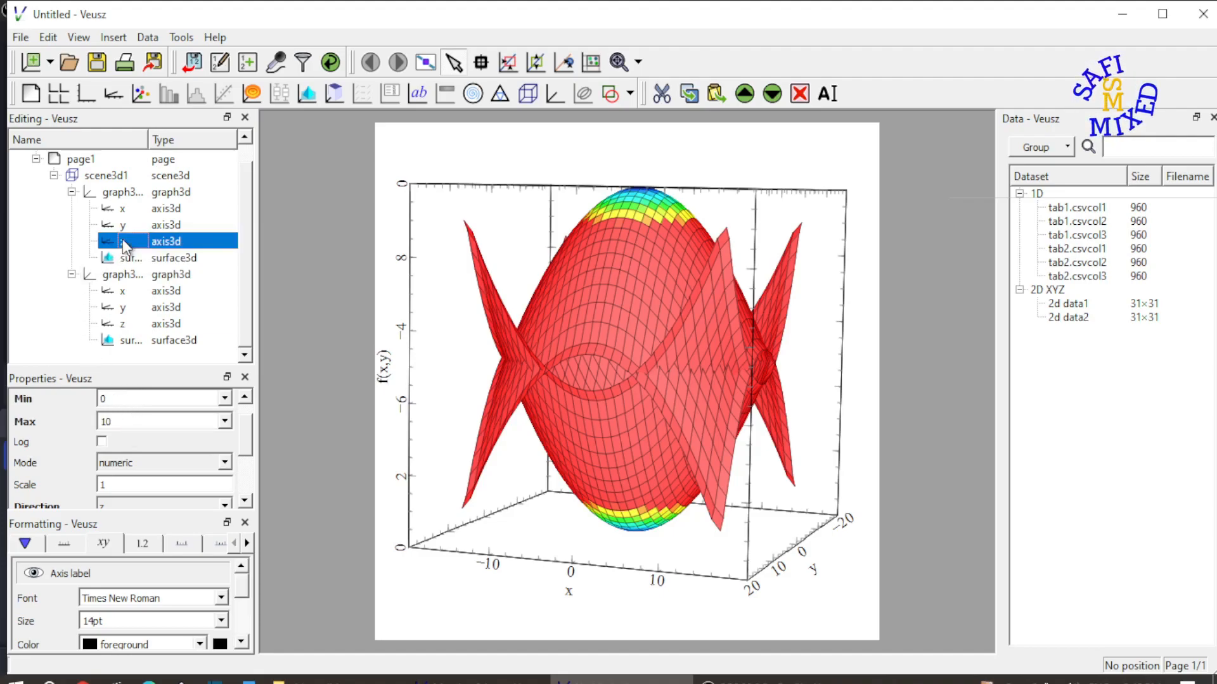
{"action": "left_click", "coordinate": [118, 399]}
{"action": "key", "text": "BackSpace"}
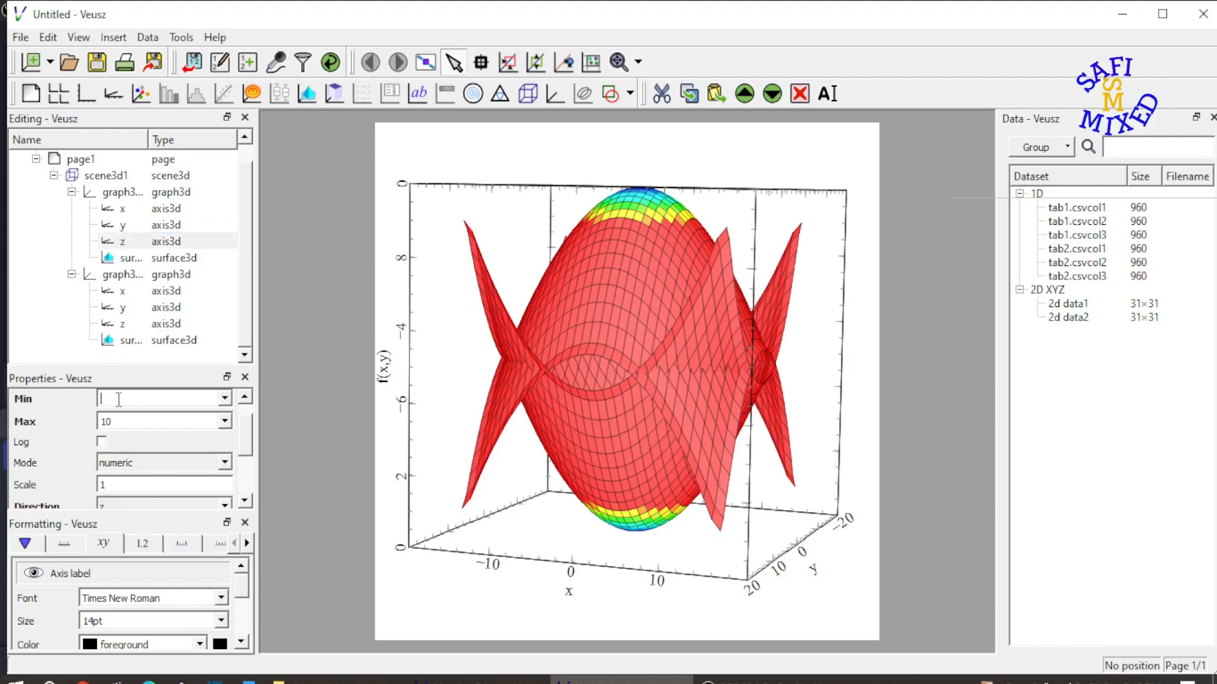
{"action": "type", "text": "-10"}
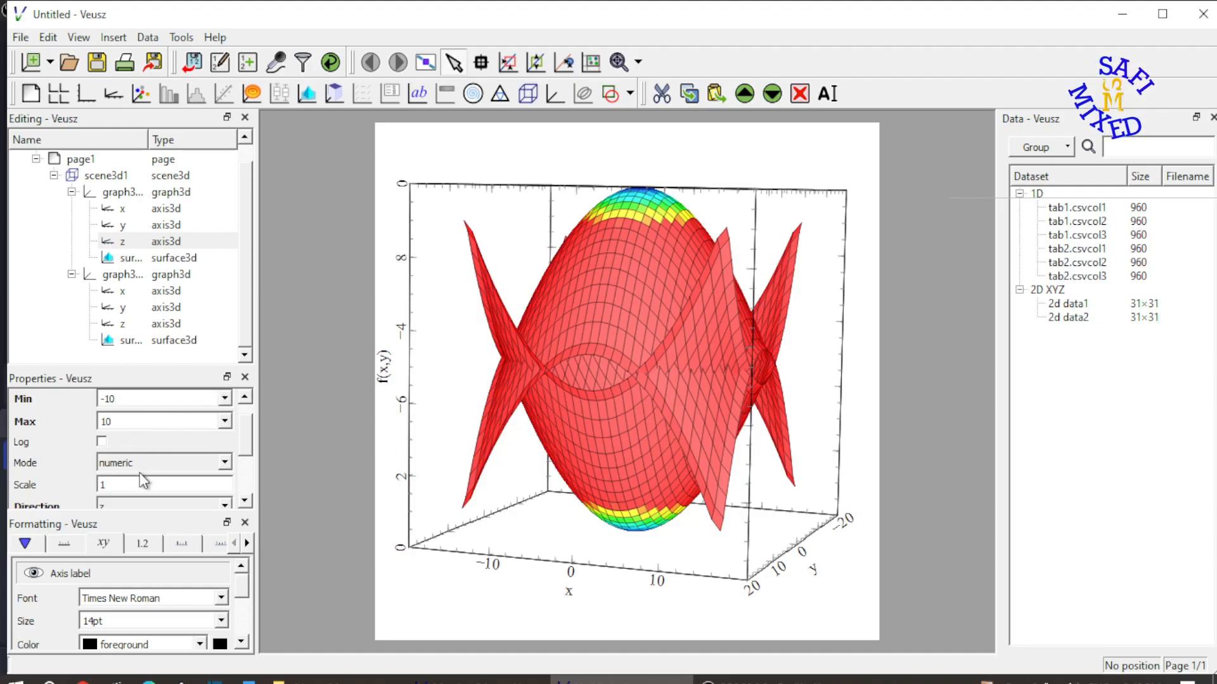
{"action": "key", "text": "Return"}
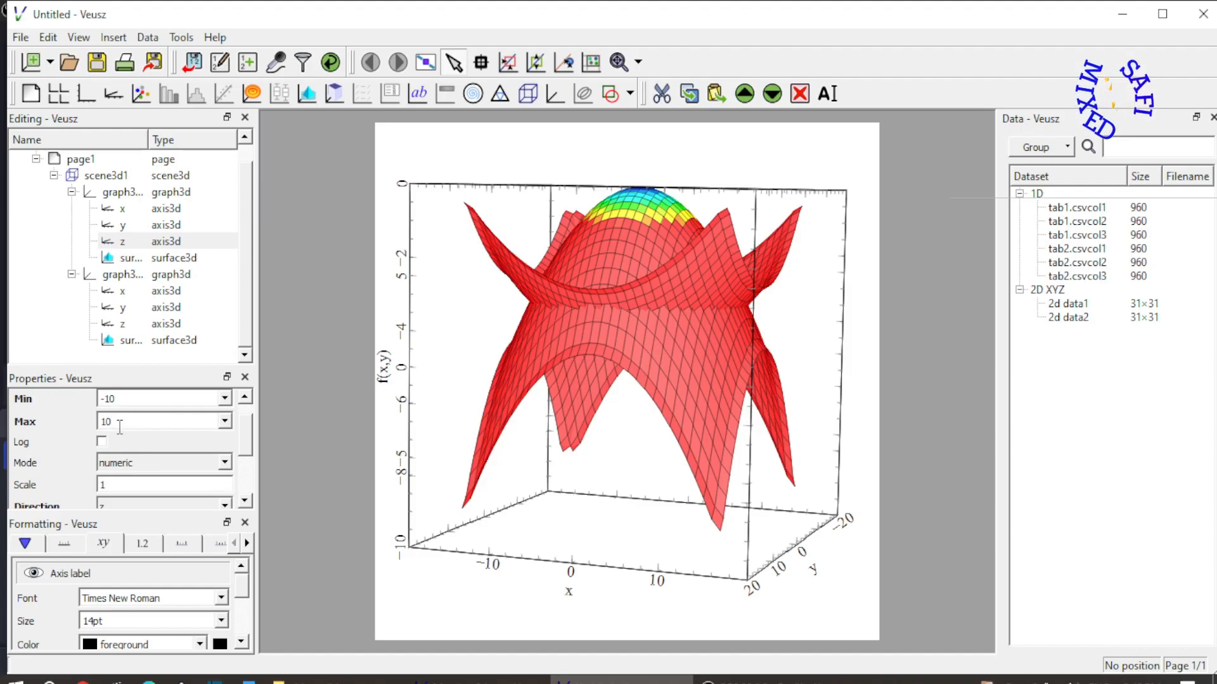
Set the maximum of graph3d2's z axis to 10
{"action": "left_click", "coordinate": [131, 327]}
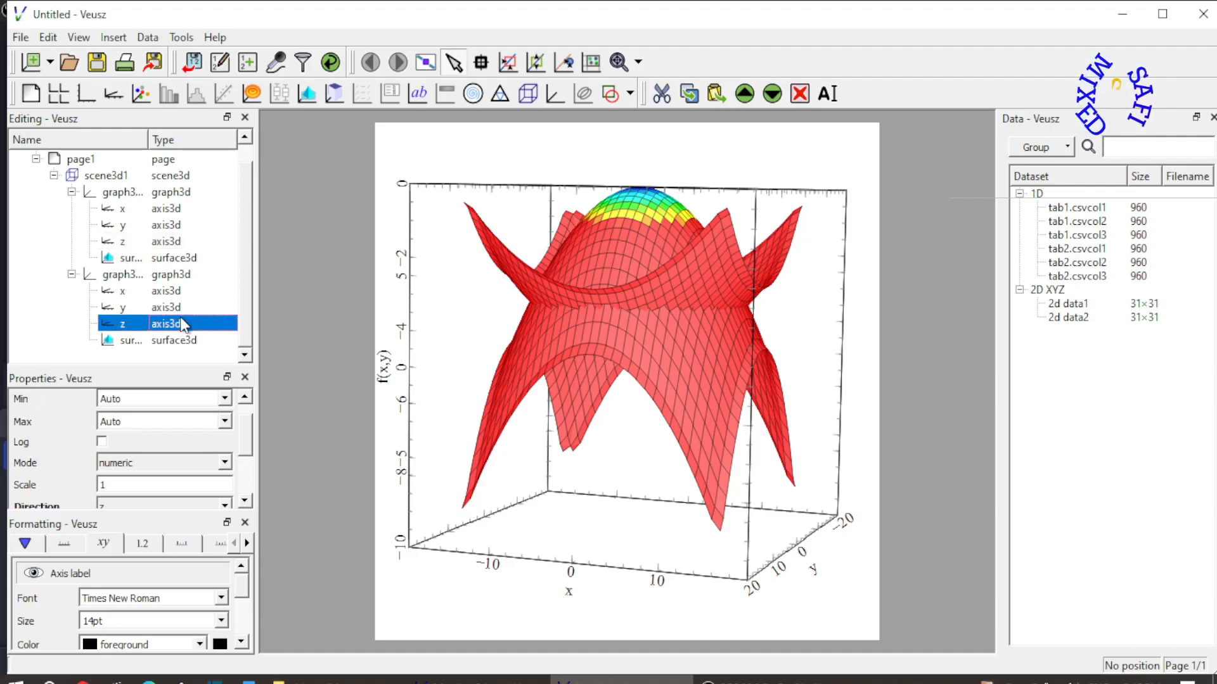
{"action": "left_click", "coordinate": [127, 421]}
{"action": "key", "text": "BackSpace"}
{"action": "key", "text": "BackSpace"}
{"action": "key", "text": "BackSpace"}
{"action": "key", "text": "BackSpace"}
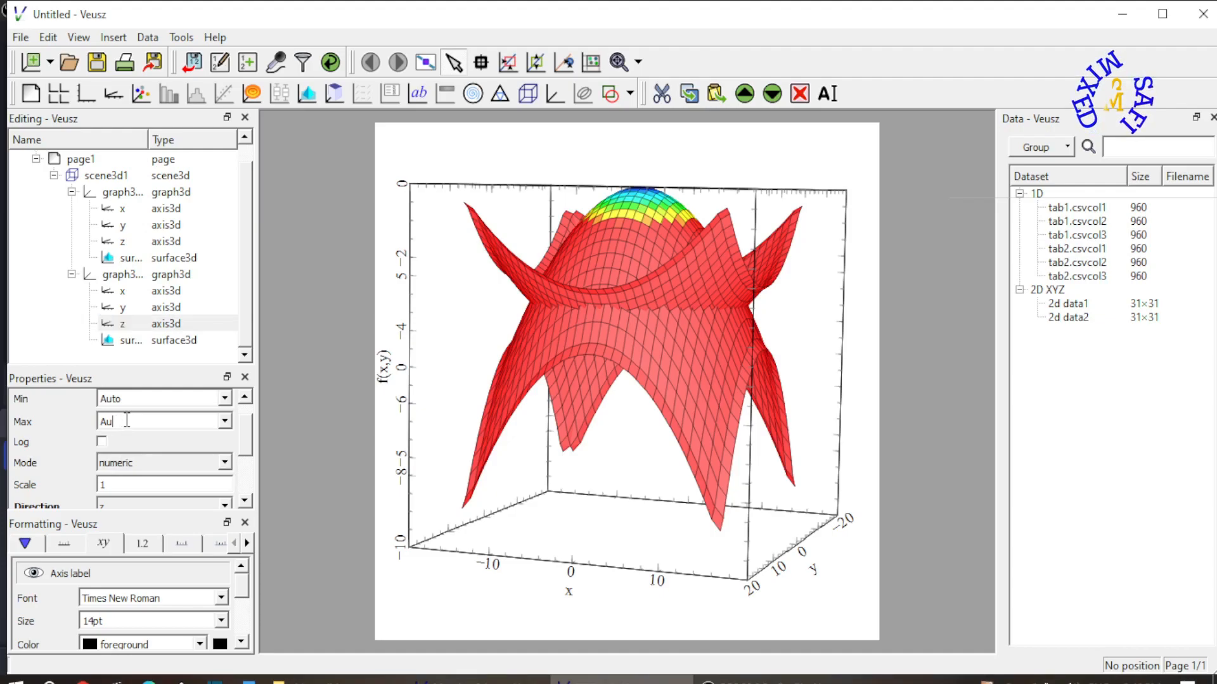
{"action": "type", "text": "10"}
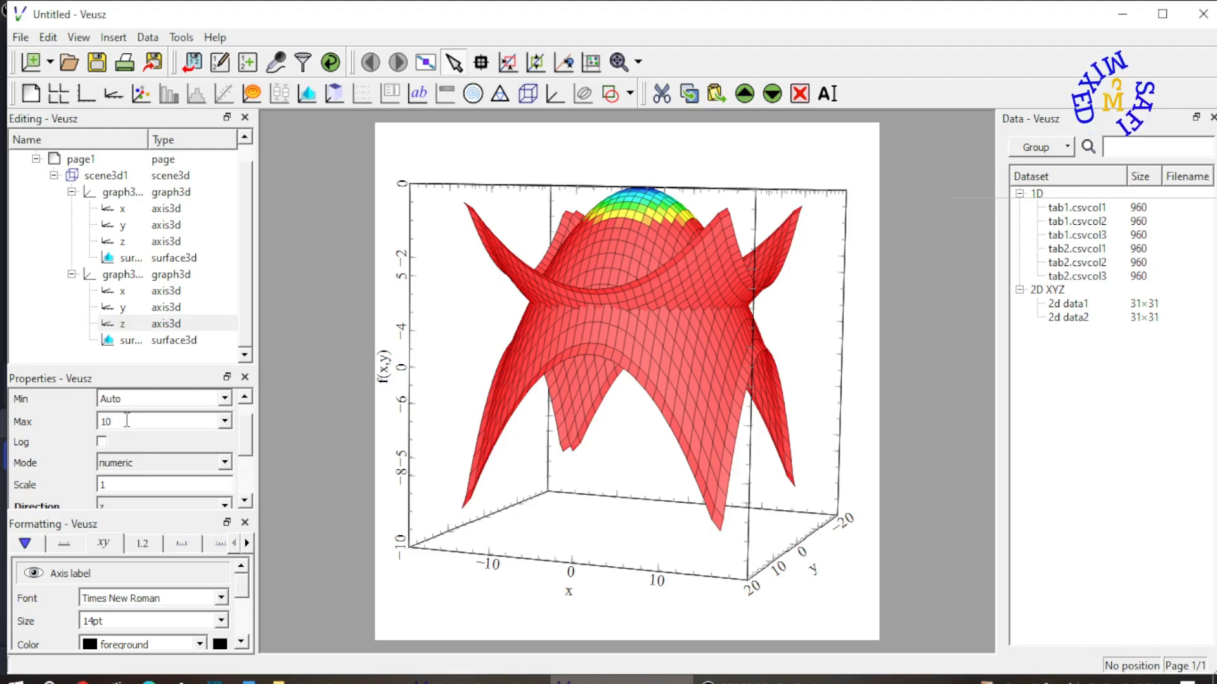
{"action": "key", "text": "Return"}
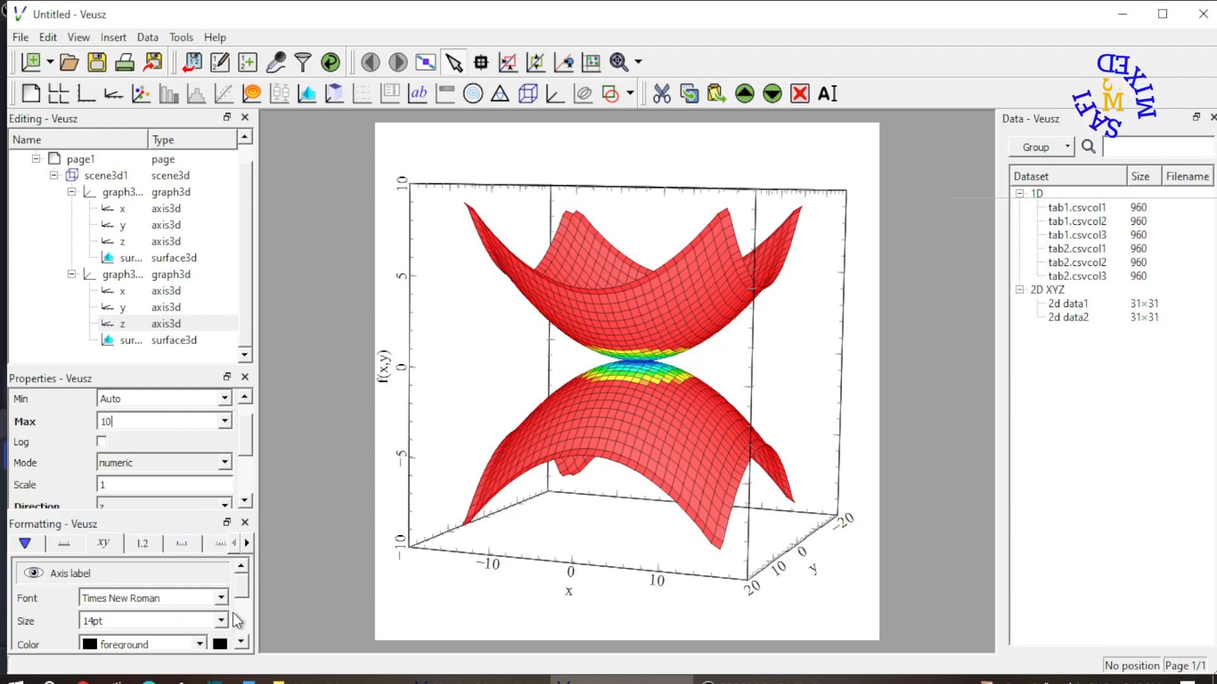
Change the grid line color of the graph3d2 surface to blue
{"action": "left_click_drag", "start_coordinate": [244, 583], "coordinate": [249, 614]}
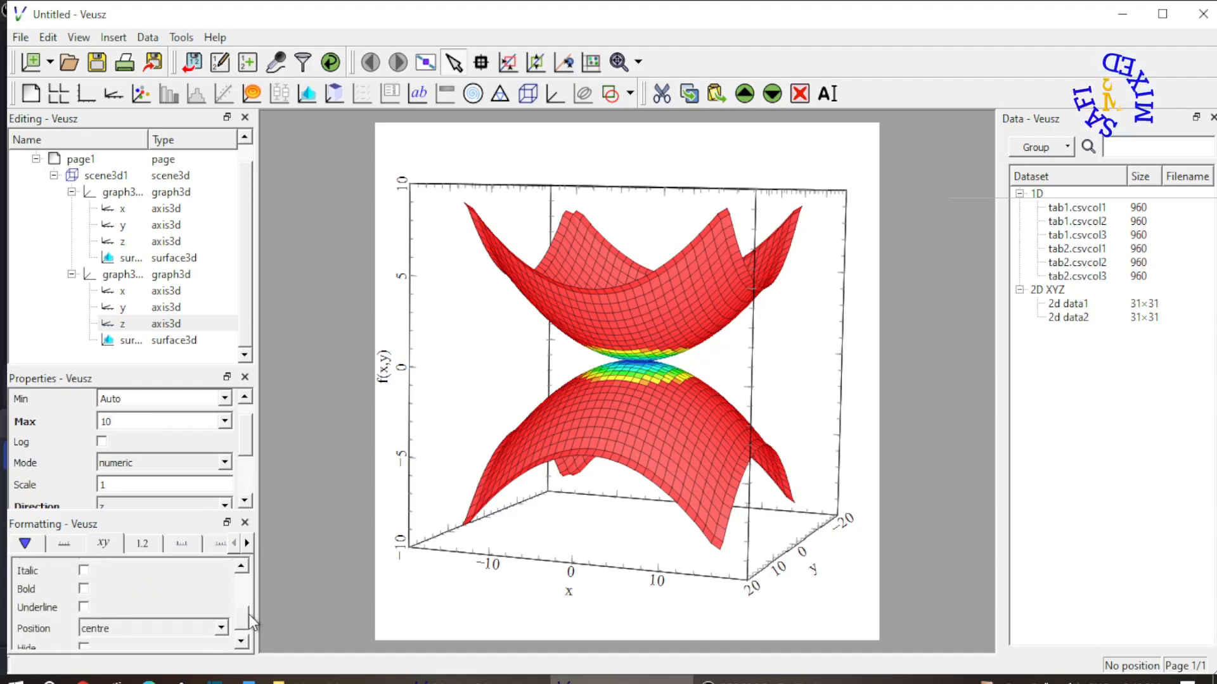
{"action": "left_click", "coordinate": [155, 343]}
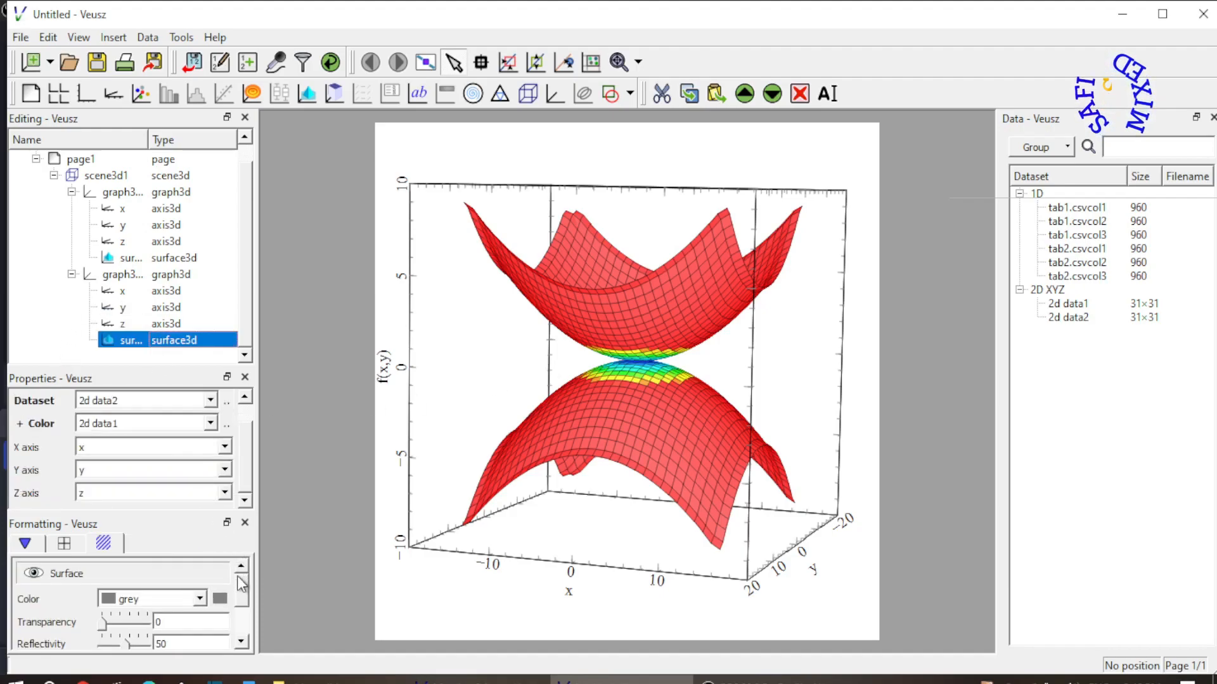
{"action": "left_click_drag", "start_coordinate": [241, 583], "coordinate": [99, 563]}
{"action": "left_click", "coordinate": [63, 544]}
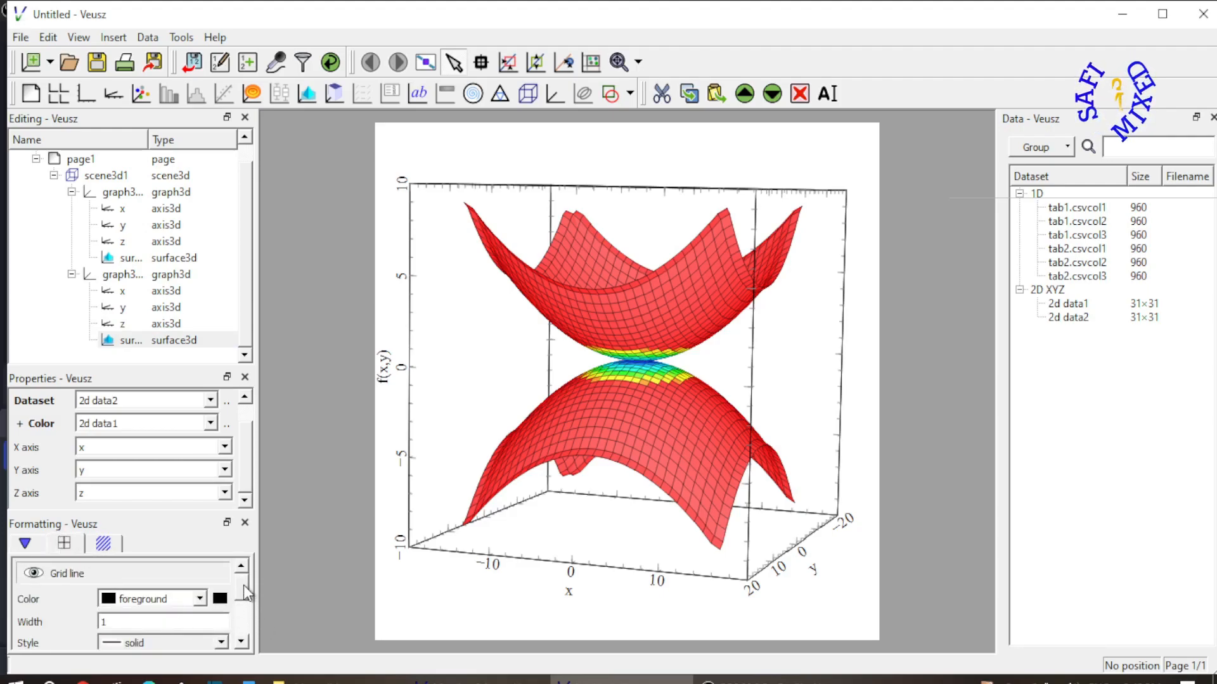
{"action": "scroll", "coordinate": [244, 584], "scroll_direction": "down", "scroll_amount": 2}
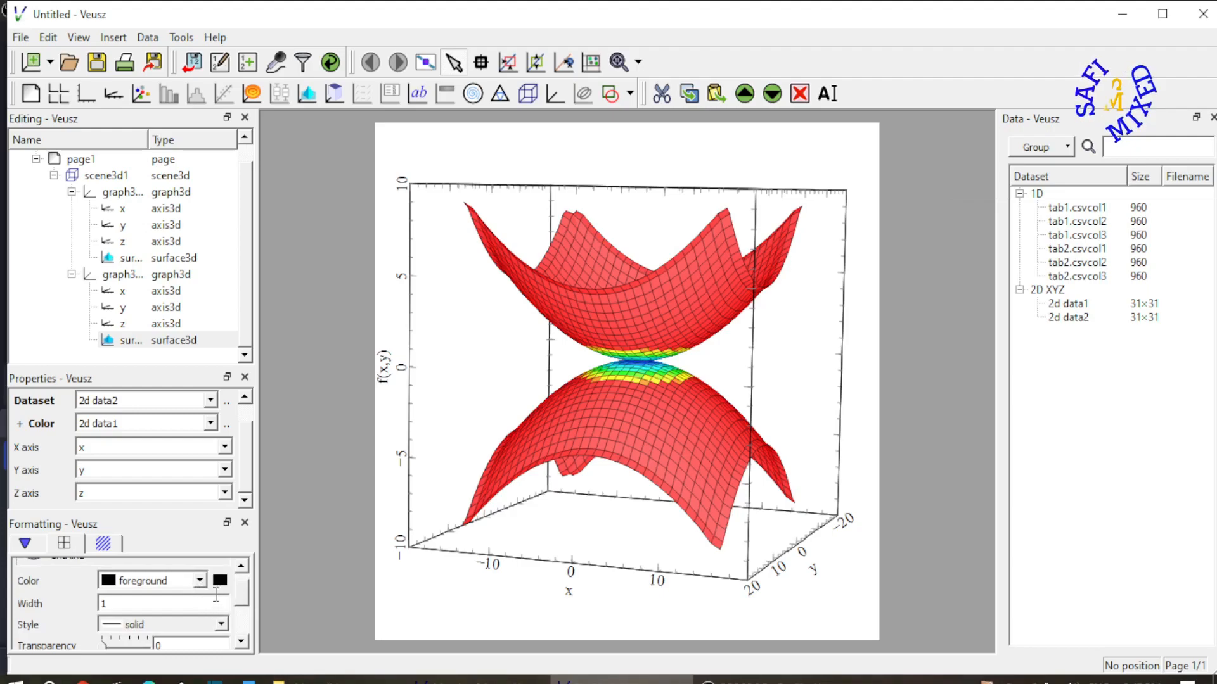
{"action": "left_click", "coordinate": [198, 580]}
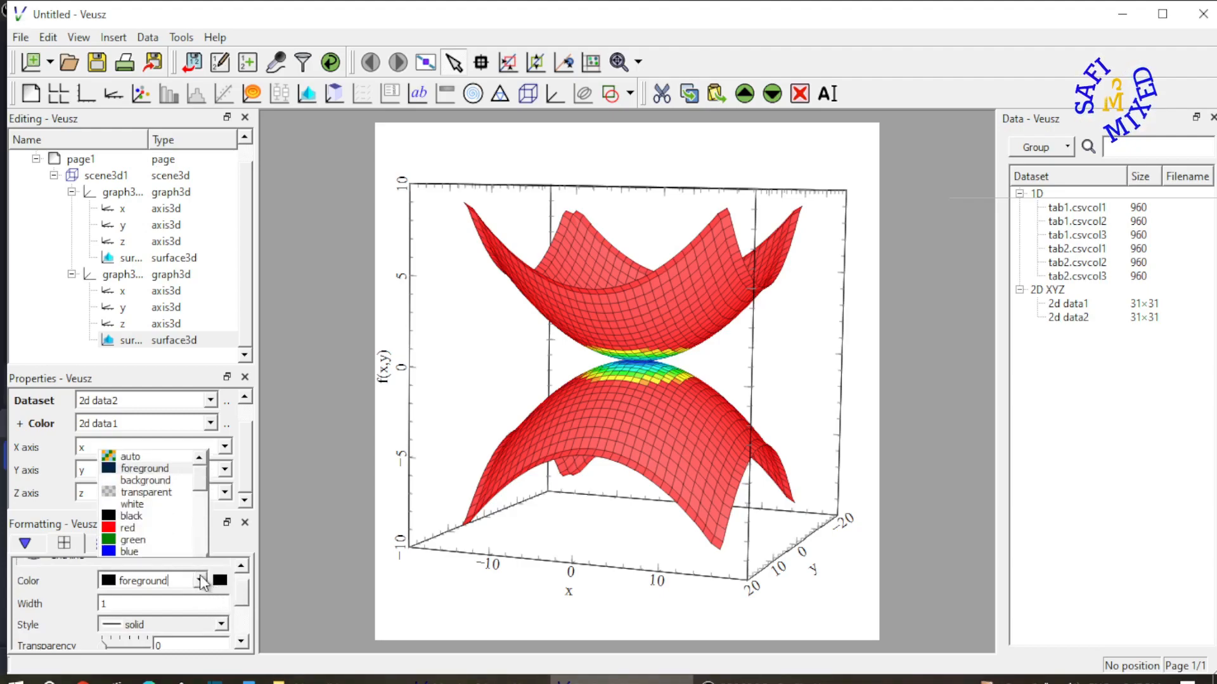
{"action": "left_click", "coordinate": [145, 551]}
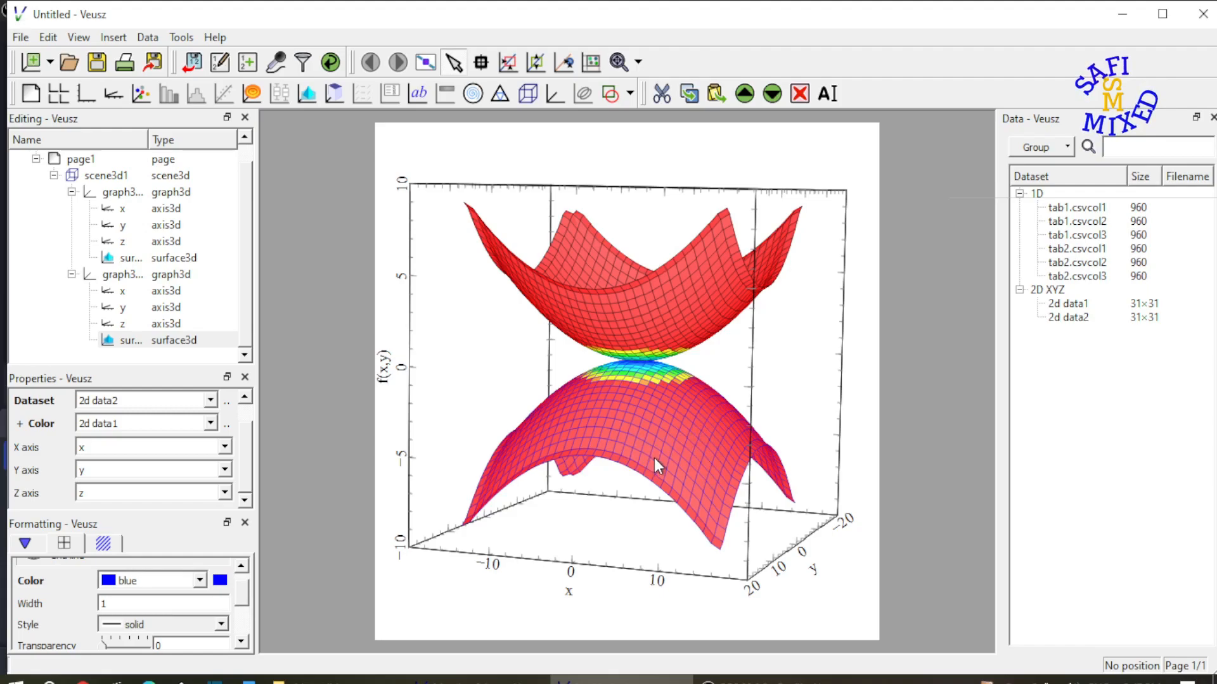
Make the grid lines of the graph3d1 surface blue as well
{"action": "left_click", "coordinate": [150, 260]}
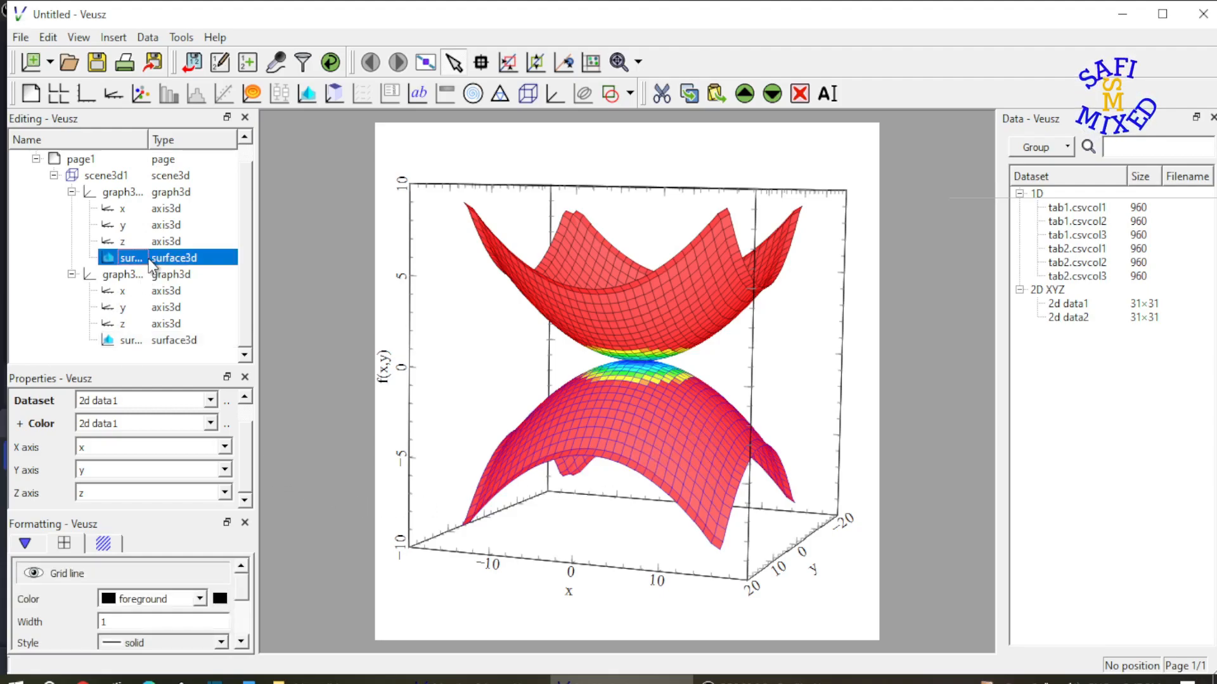
{"action": "left_click", "coordinate": [201, 599]}
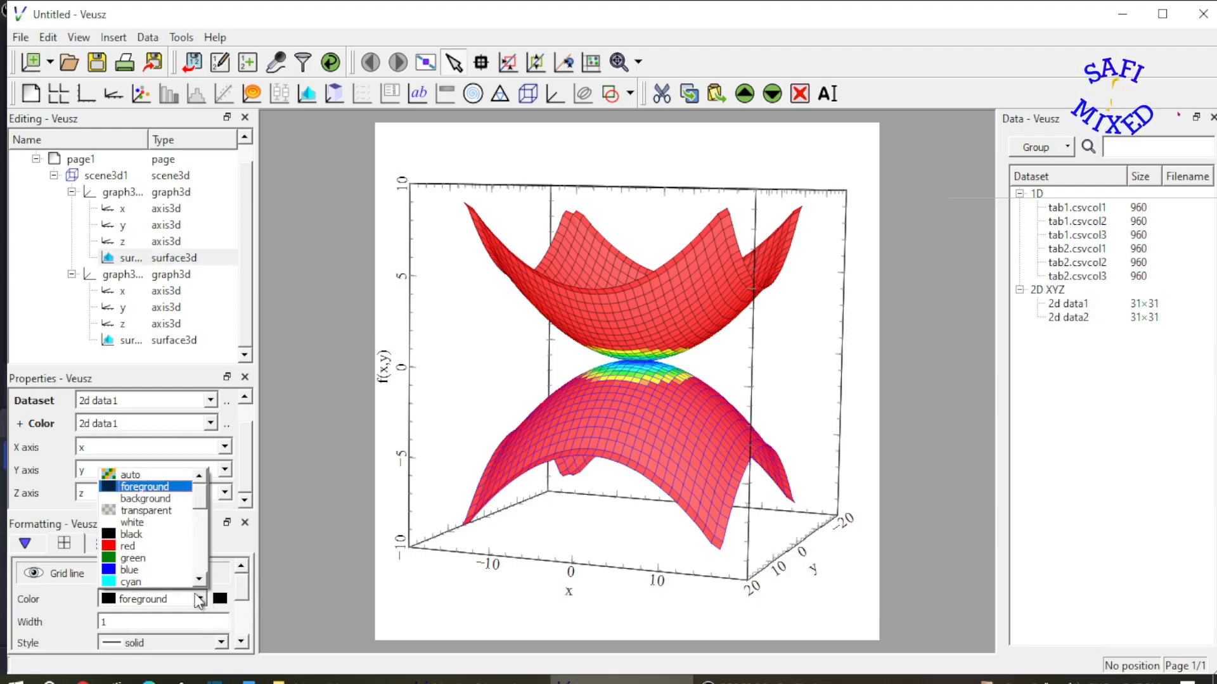
{"action": "left_click", "coordinate": [150, 569]}
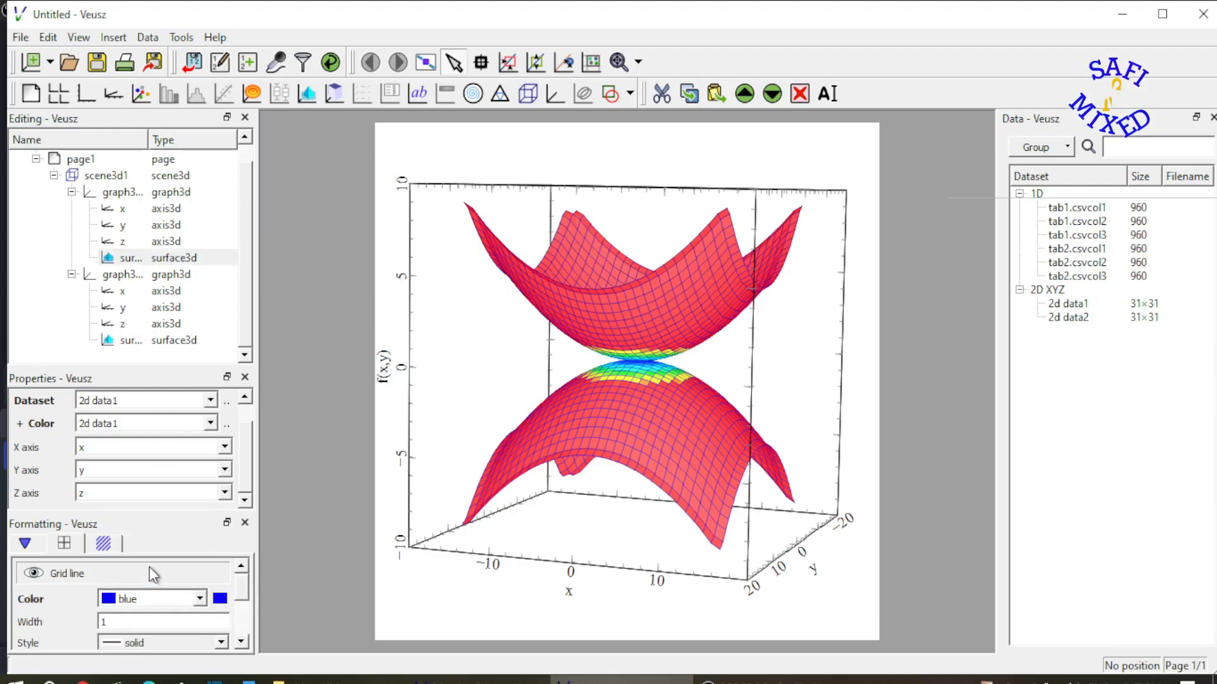